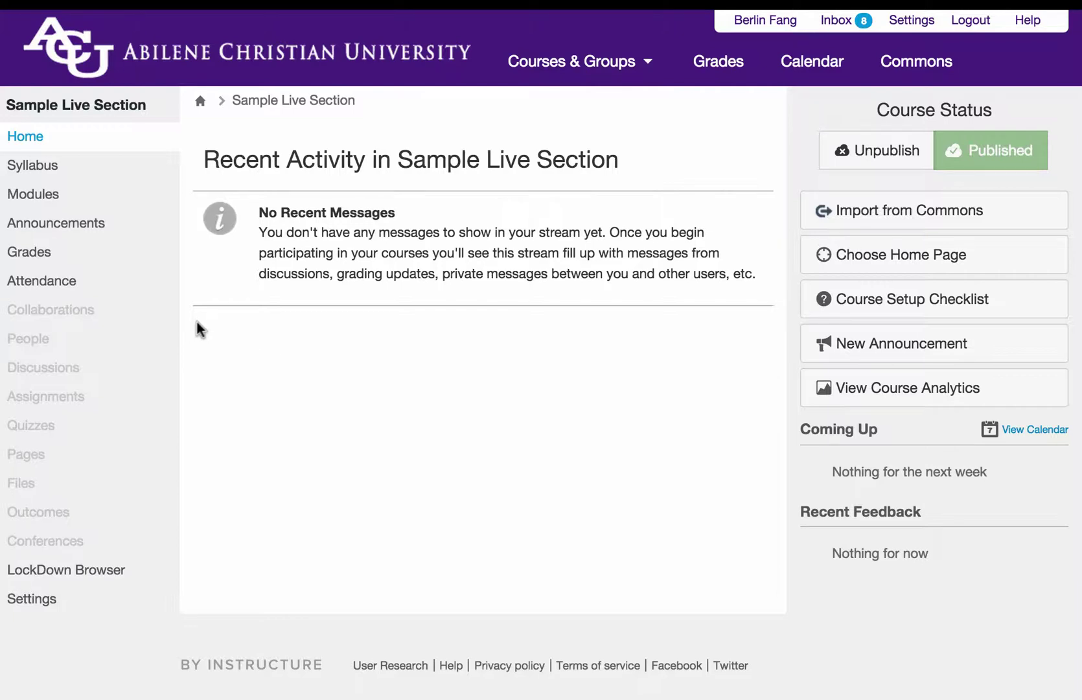
# - Open the Quizzes page of the Sample Live Section course
pyautogui.click(57, 436)
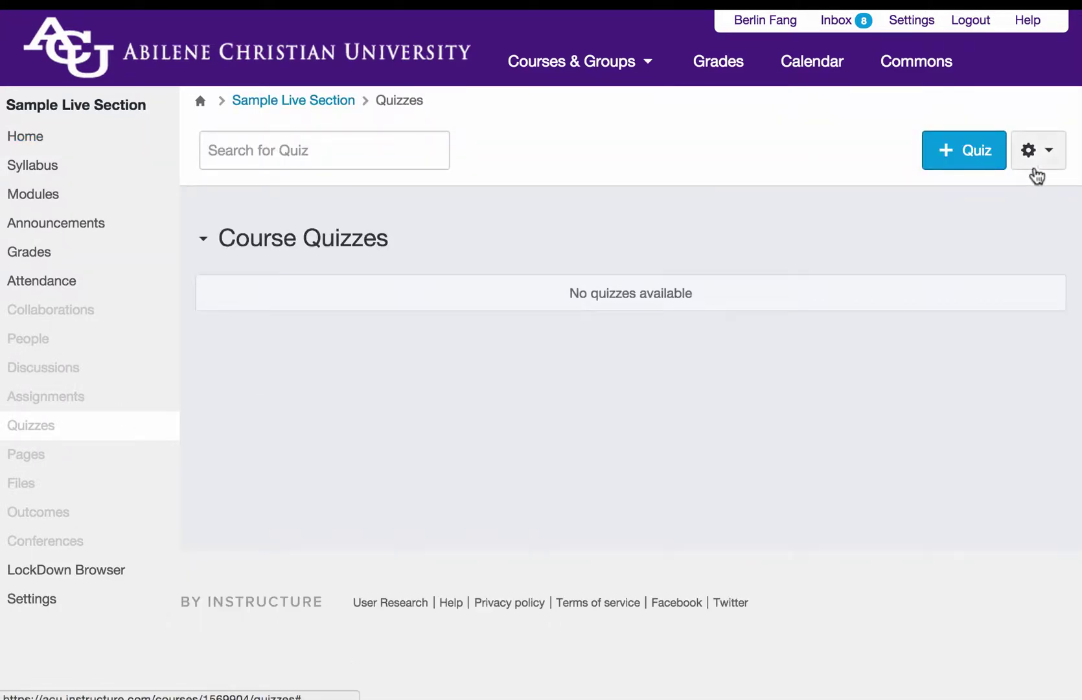
# - Go to the course's question banks from the quiz page options menu
pyautogui.click(1047, 151)
pyautogui.click(1015, 220)
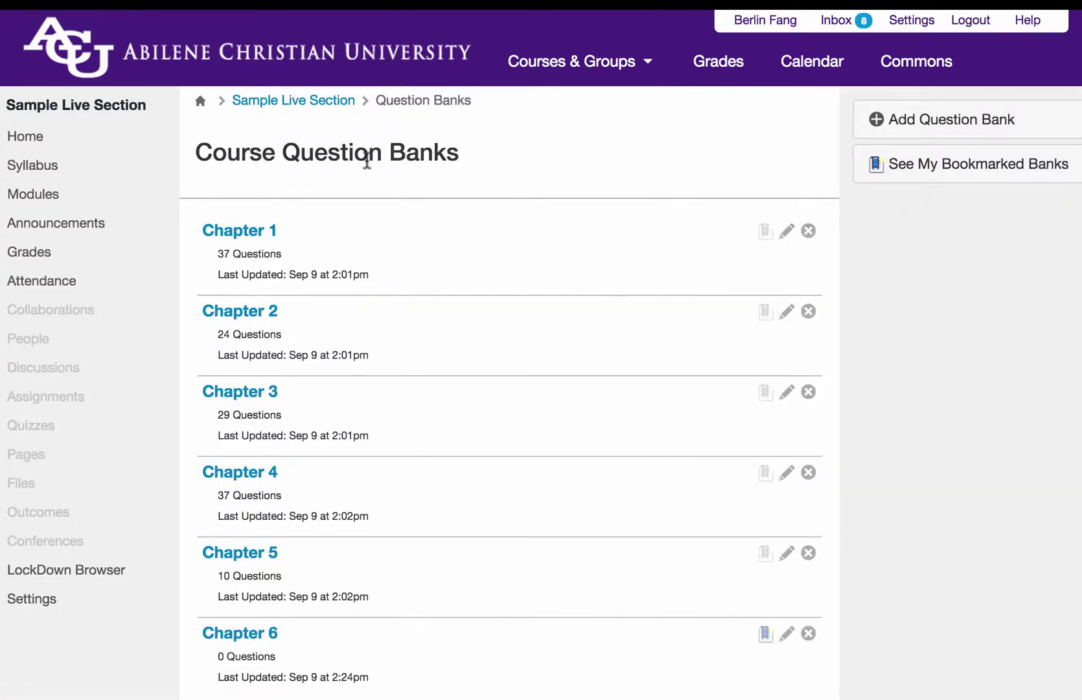
pyautogui.scroll(-1, 265, 428)
pyautogui.scroll(1, 265, 421)
pyautogui.scroll(-3, 265, 422)
pyautogui.scroll(3, 524, 210)
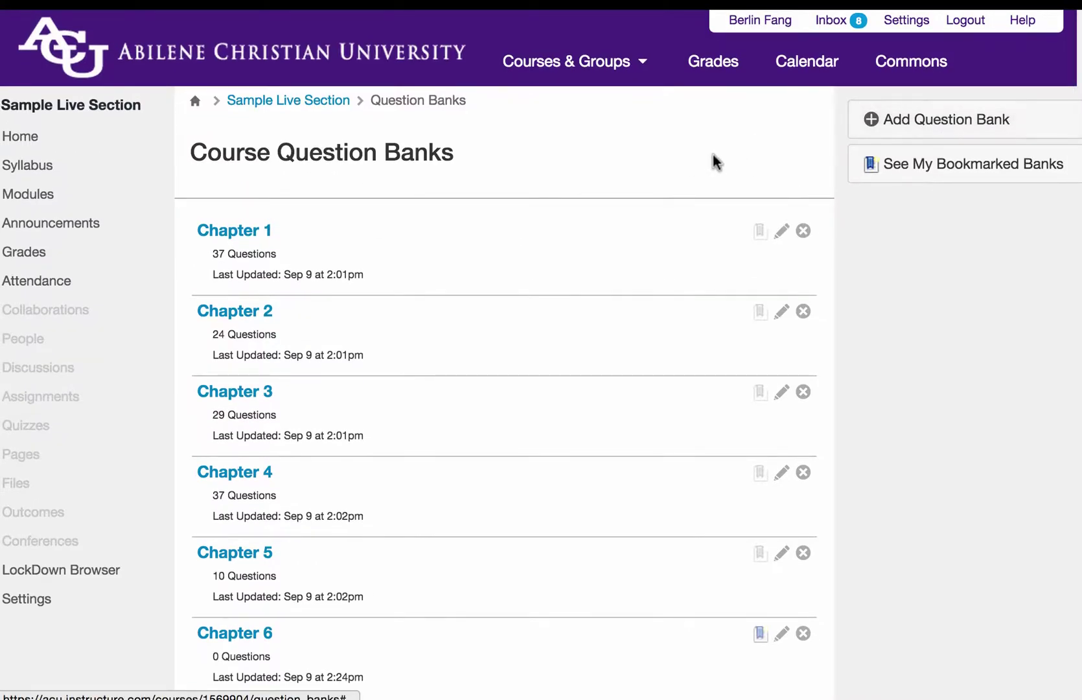
# - Add a new question bank named 'Chapter 7' and open it
pyautogui.click(933, 126)
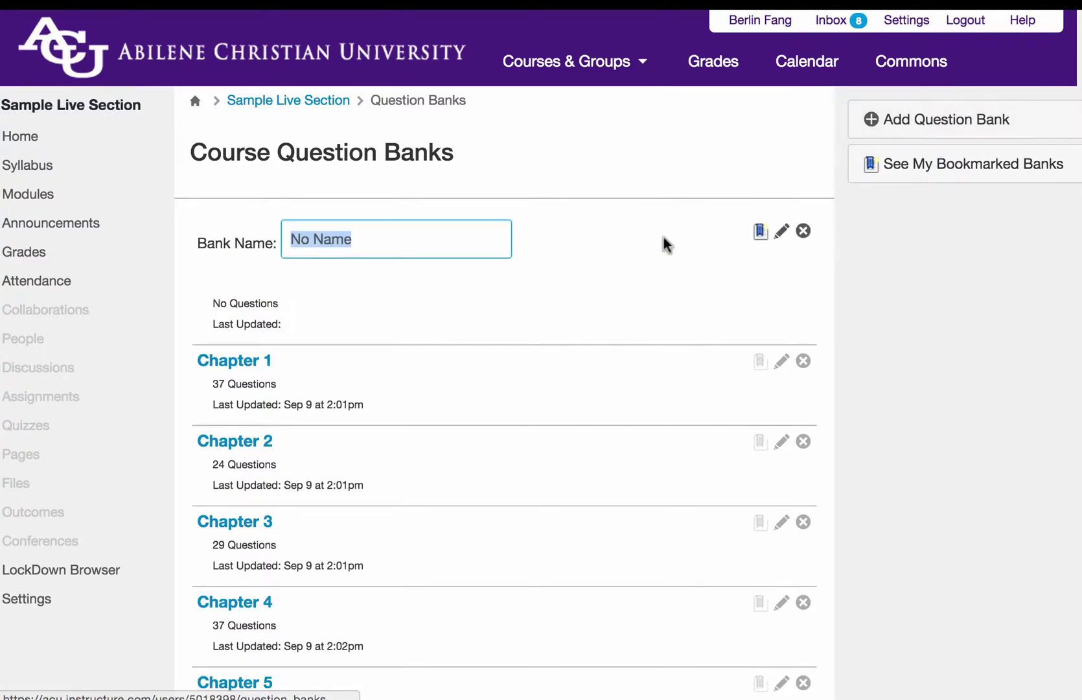
pyautogui.write('Chapter 7')
pyautogui.press('Return')
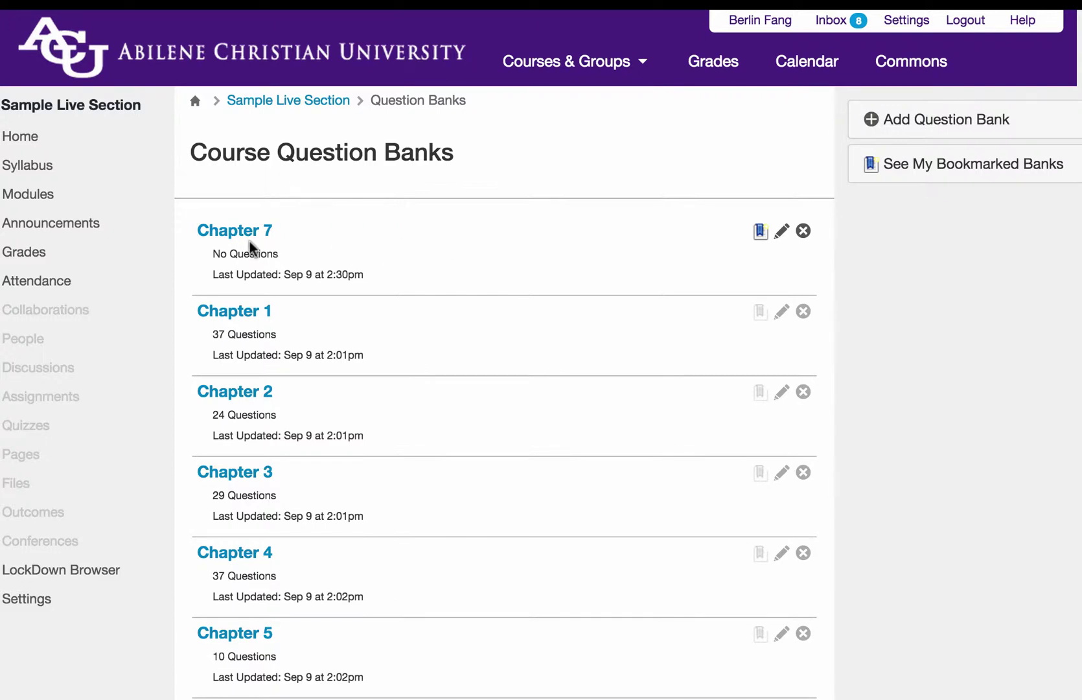
pyautogui.click(232, 232)
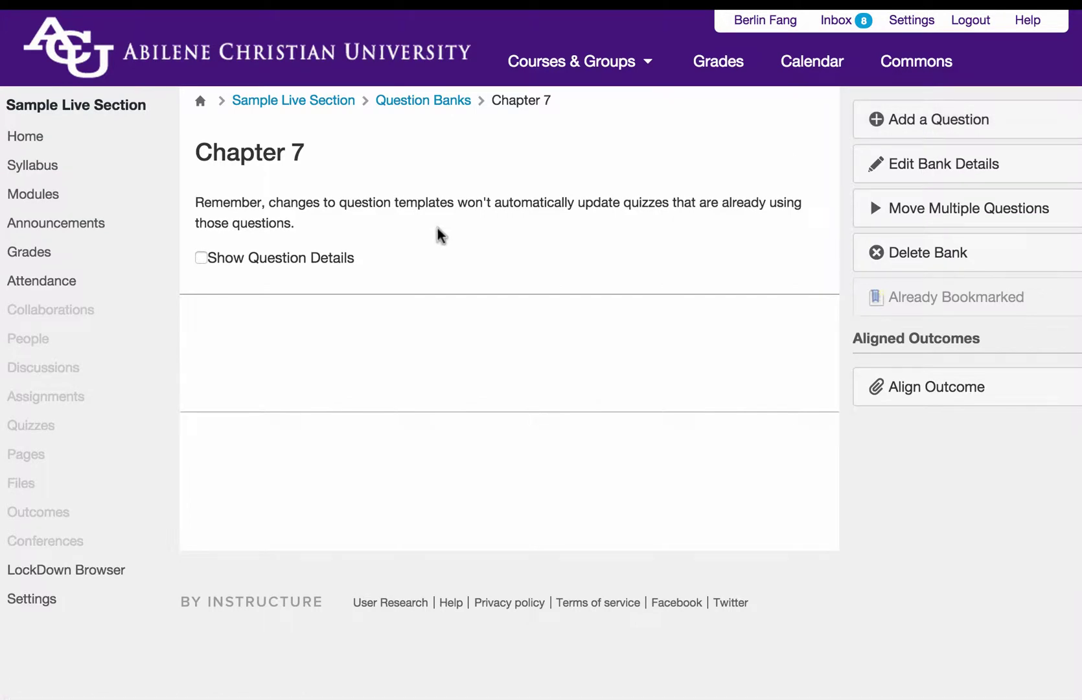
# - From the Modules page, start adding a brand-new quiz item to Module 1
pyautogui.click(423, 100)
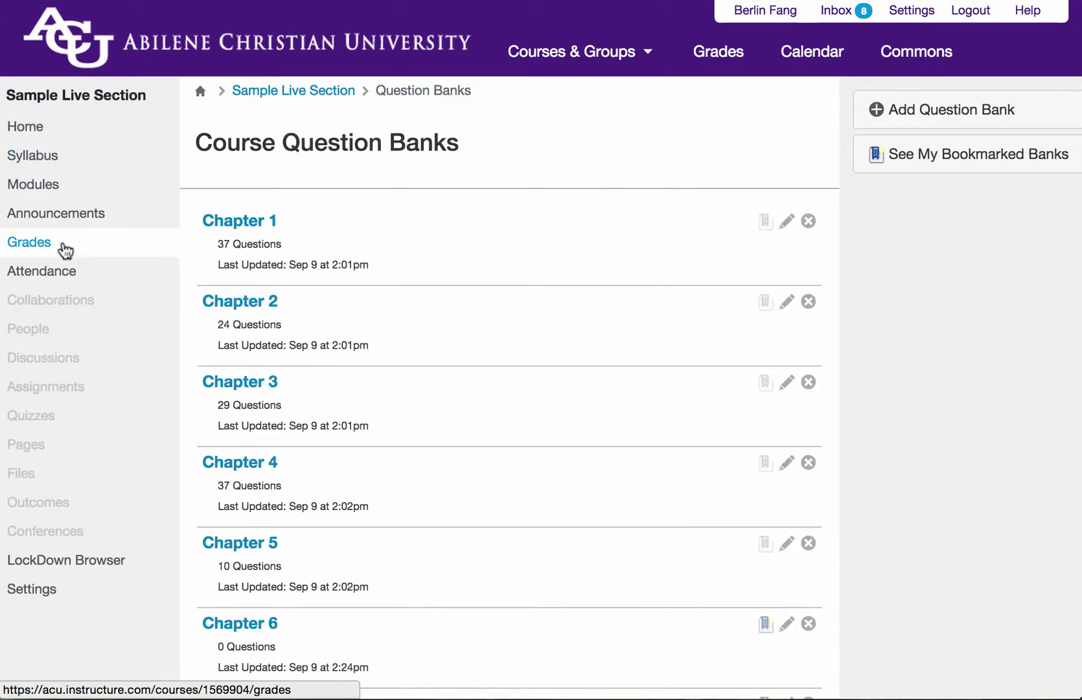
pyautogui.click(44, 190)
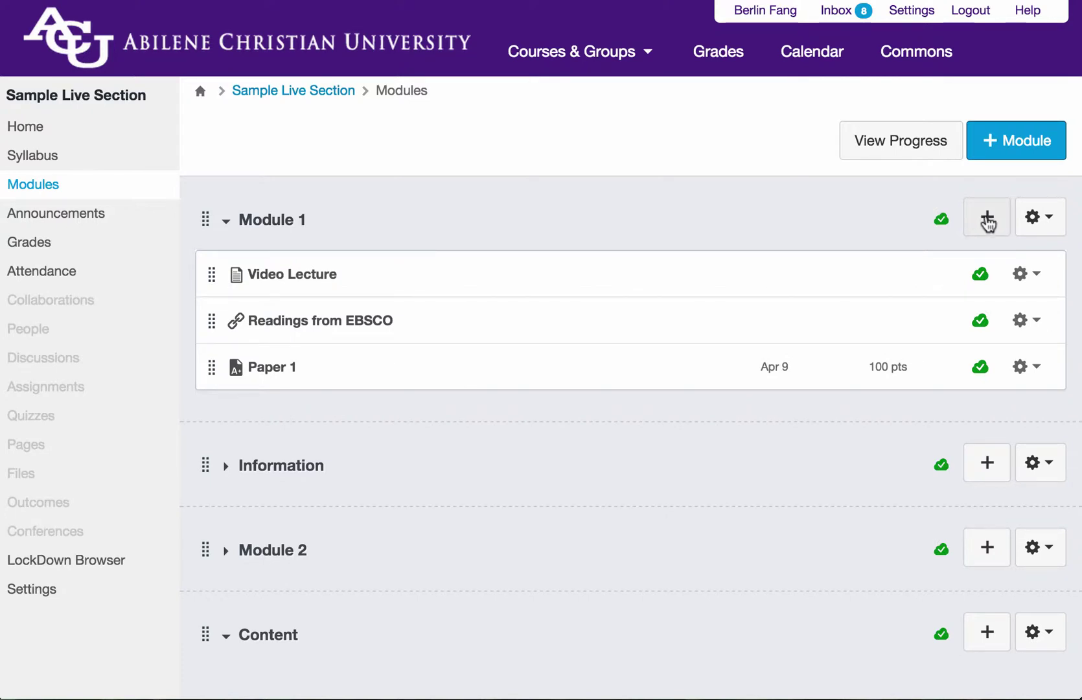
pyautogui.click(988, 220)
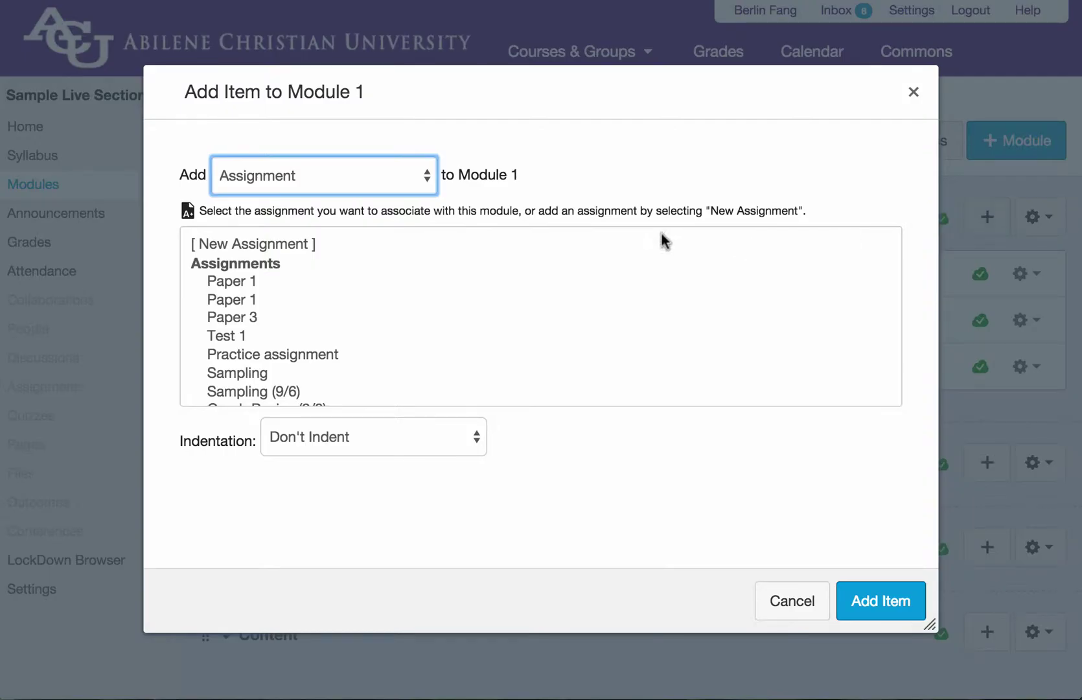
pyautogui.click(387, 182)
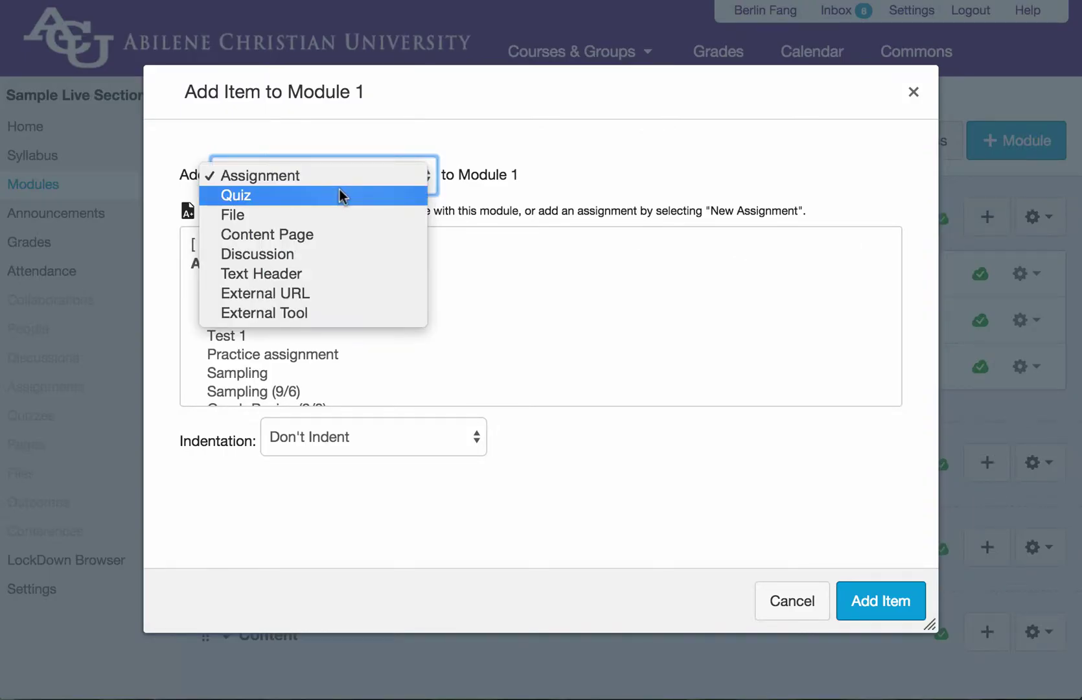
pyautogui.click(340, 189)
pyautogui.click(243, 245)
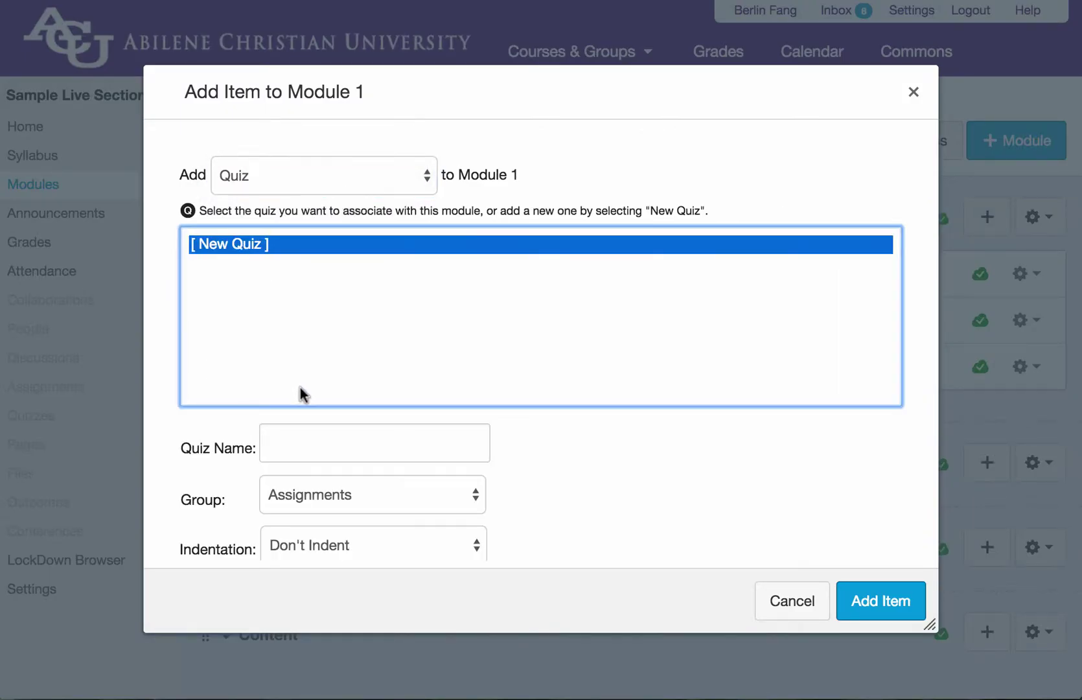
# - Name the quiz 'Midterm', place it in the Exams group, and add it to Module 1
pyautogui.click(309, 447)
pyautogui.write('Midterm')
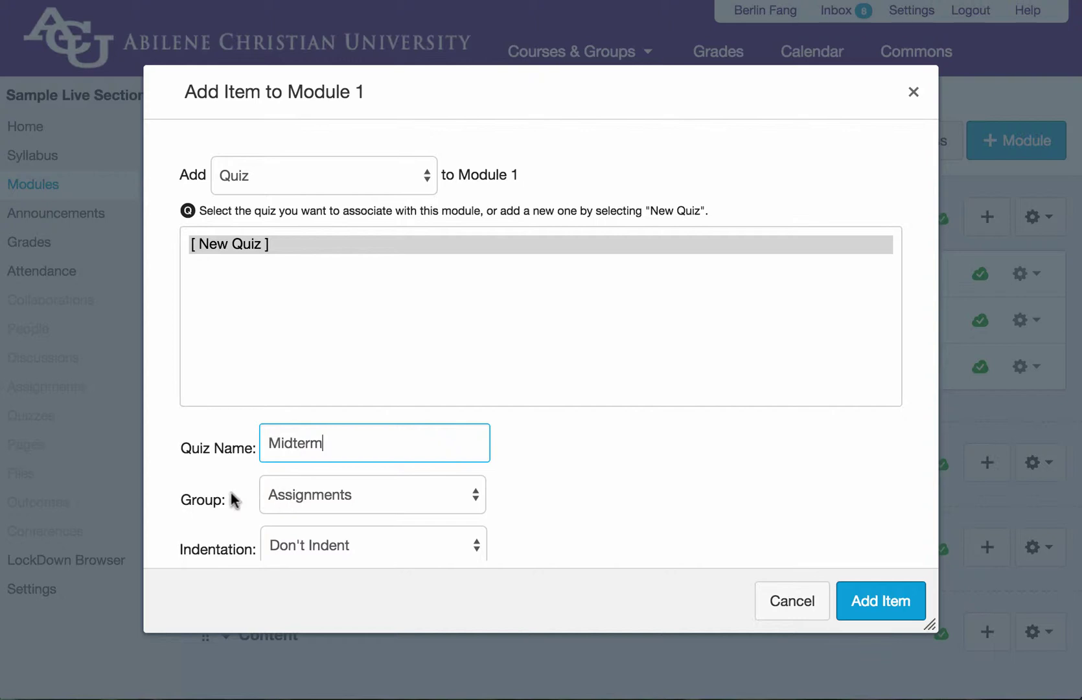
pyautogui.click(302, 499)
pyautogui.click(308, 515)
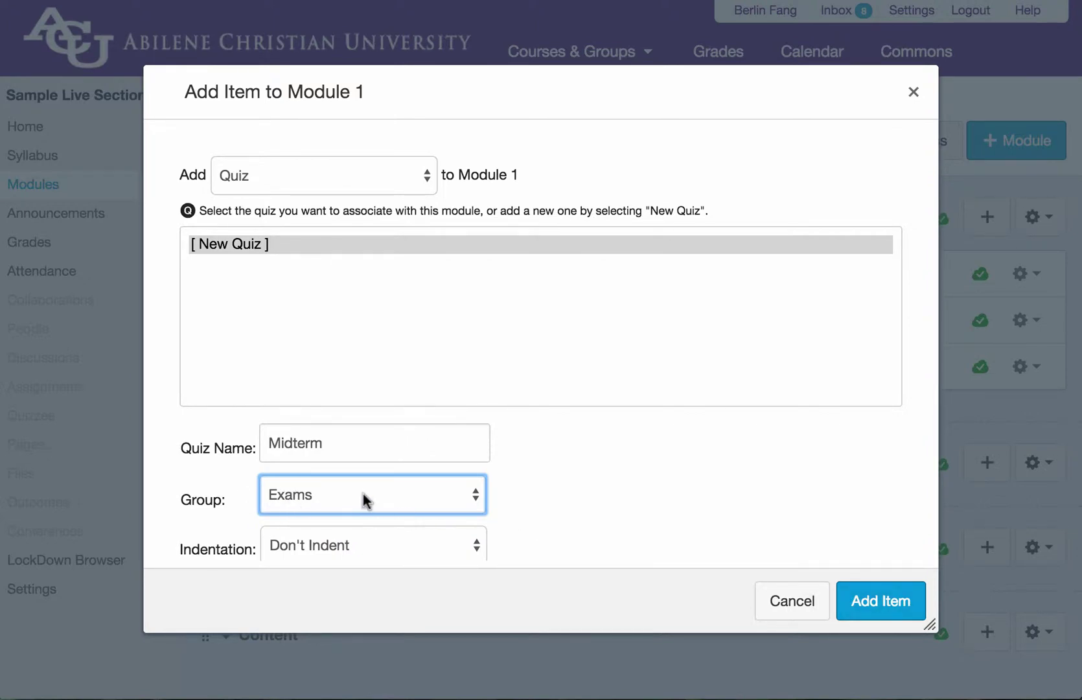
pyautogui.click(884, 609)
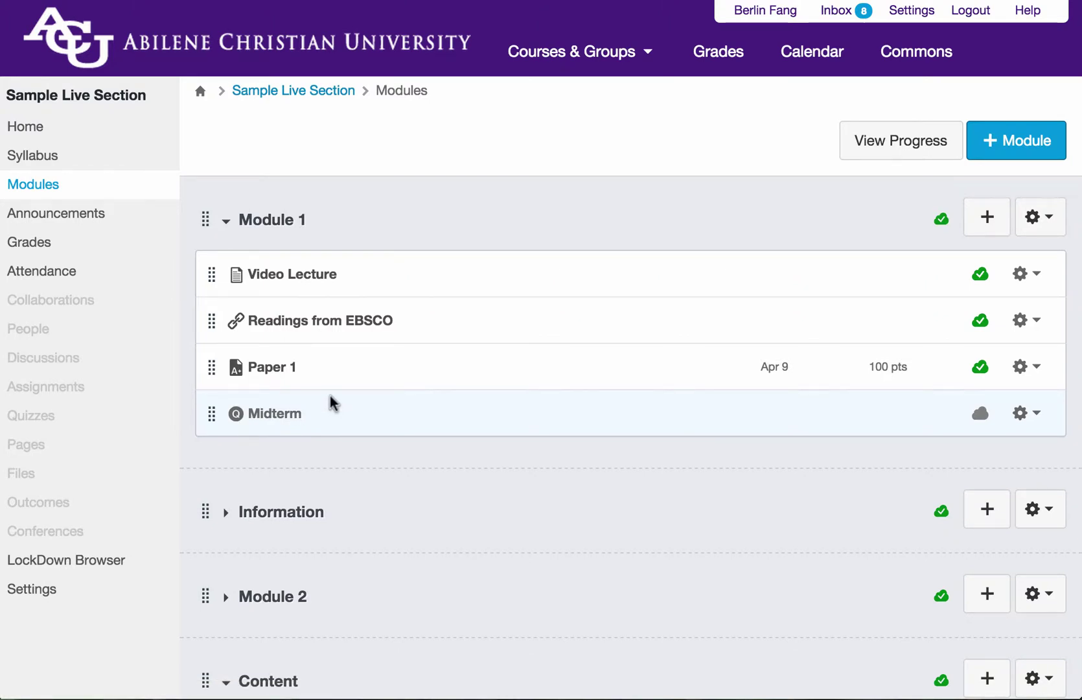
# - Check the Assignments list shows the unpublished Midterm quiz at 0 pts under Exams
pyautogui.click(68, 391)
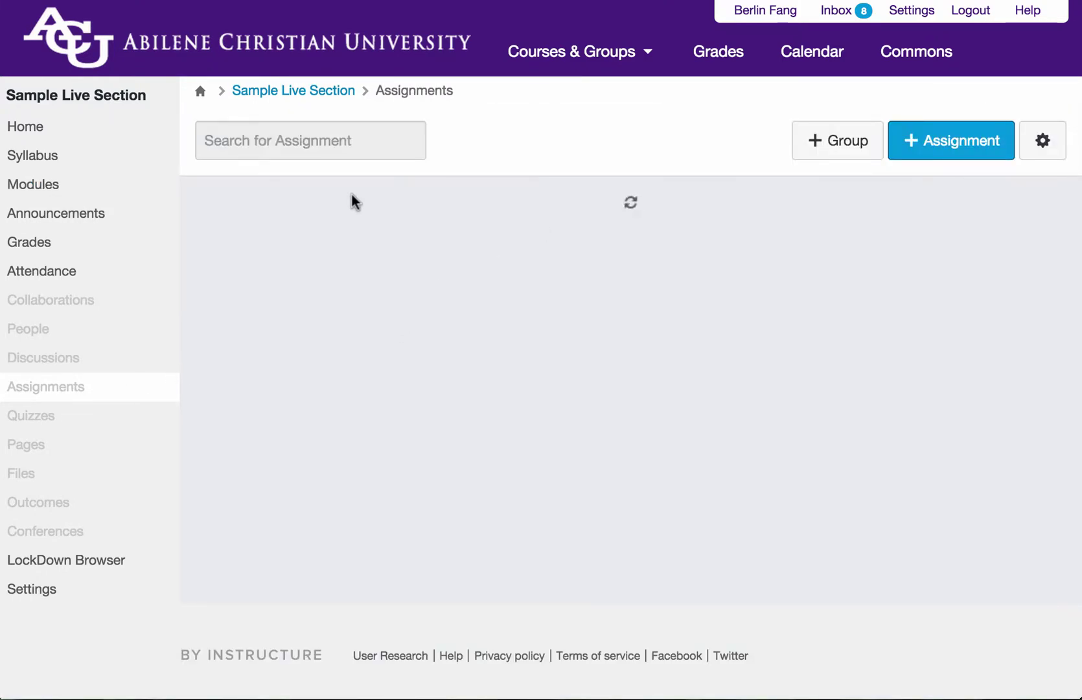
pyautogui.scroll(-13, 434, 280)
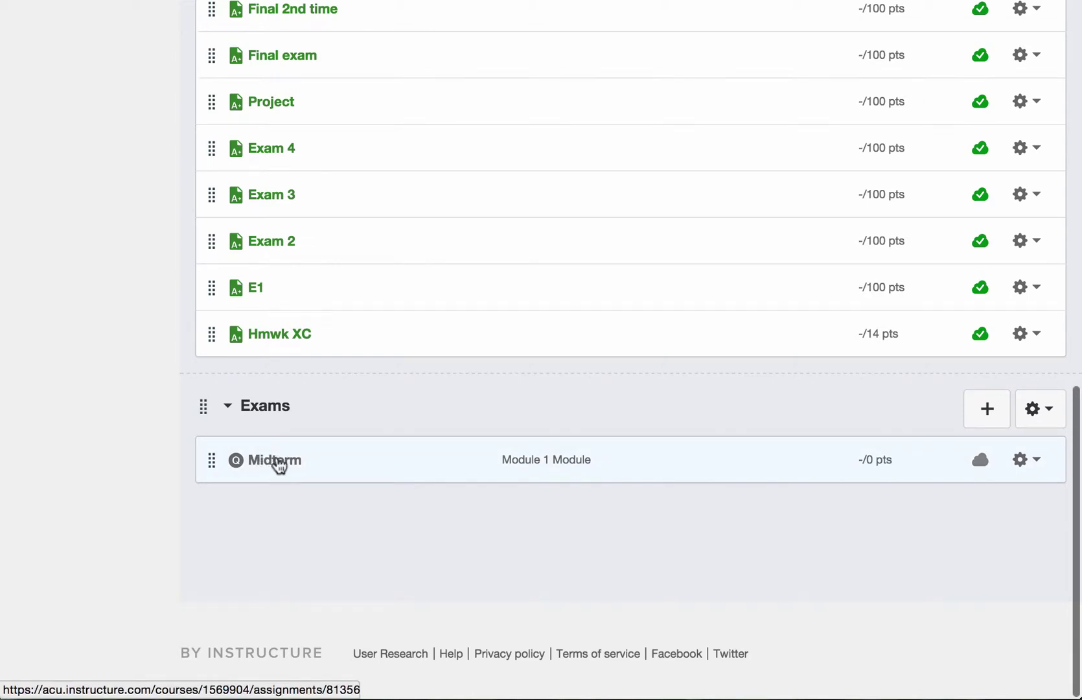
pyautogui.scroll(1, 333, 421)
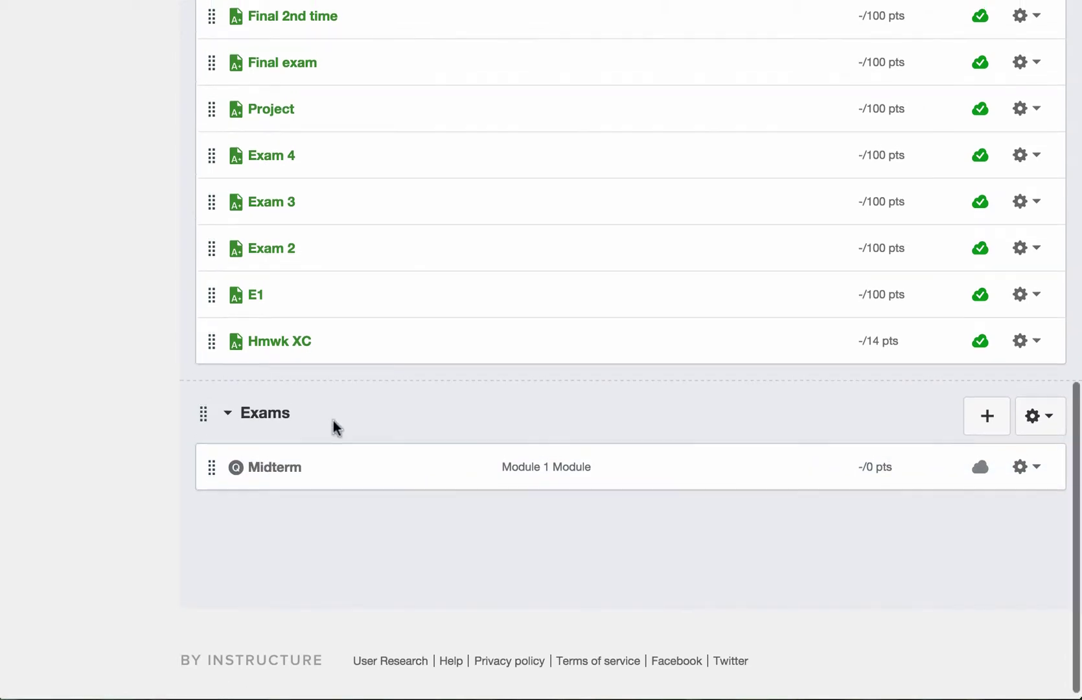
pyautogui.scroll(20, 254, 415)
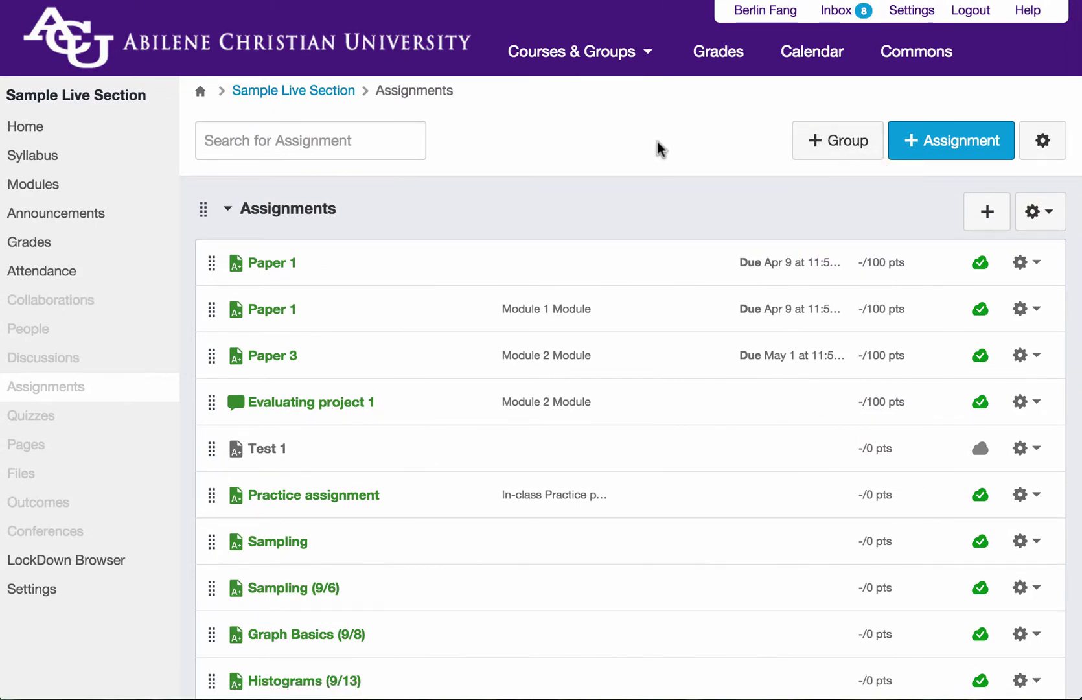
# - Open the Midterm quiz from Modules for editing and show its empty Questions tab
pyautogui.click(30, 185)
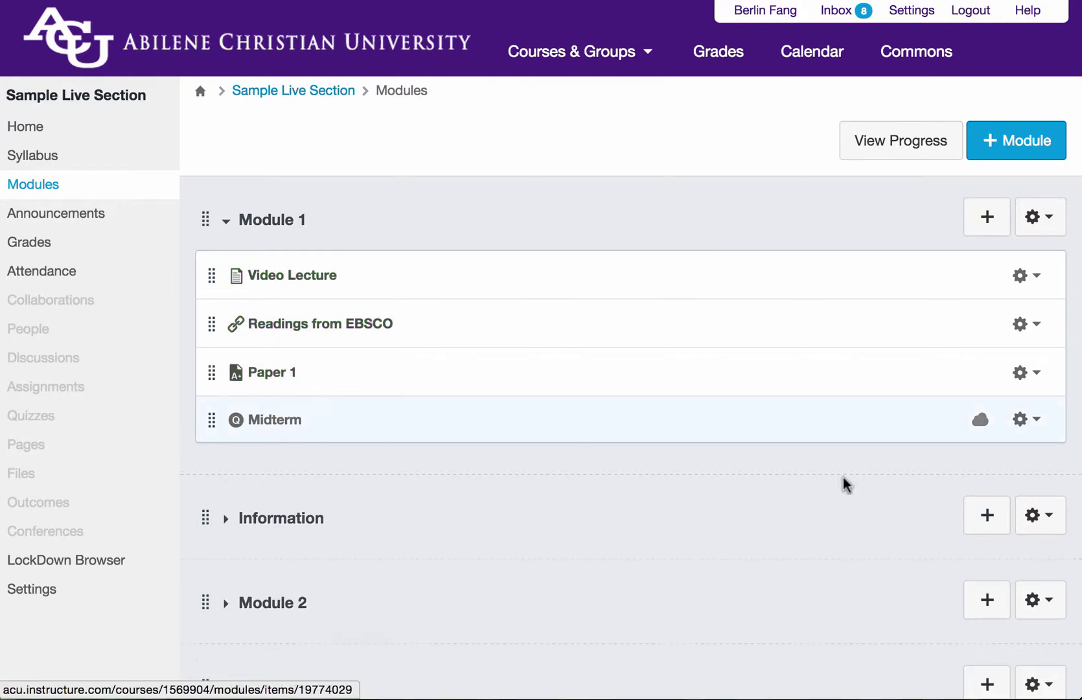
pyautogui.click(276, 420)
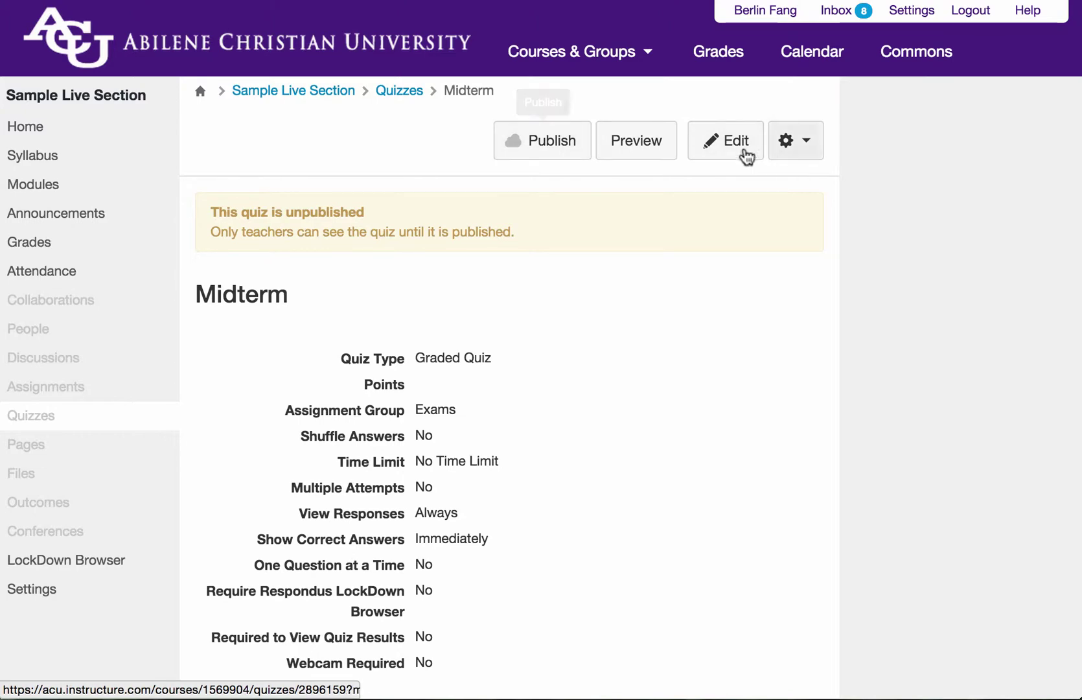
pyautogui.click(732, 151)
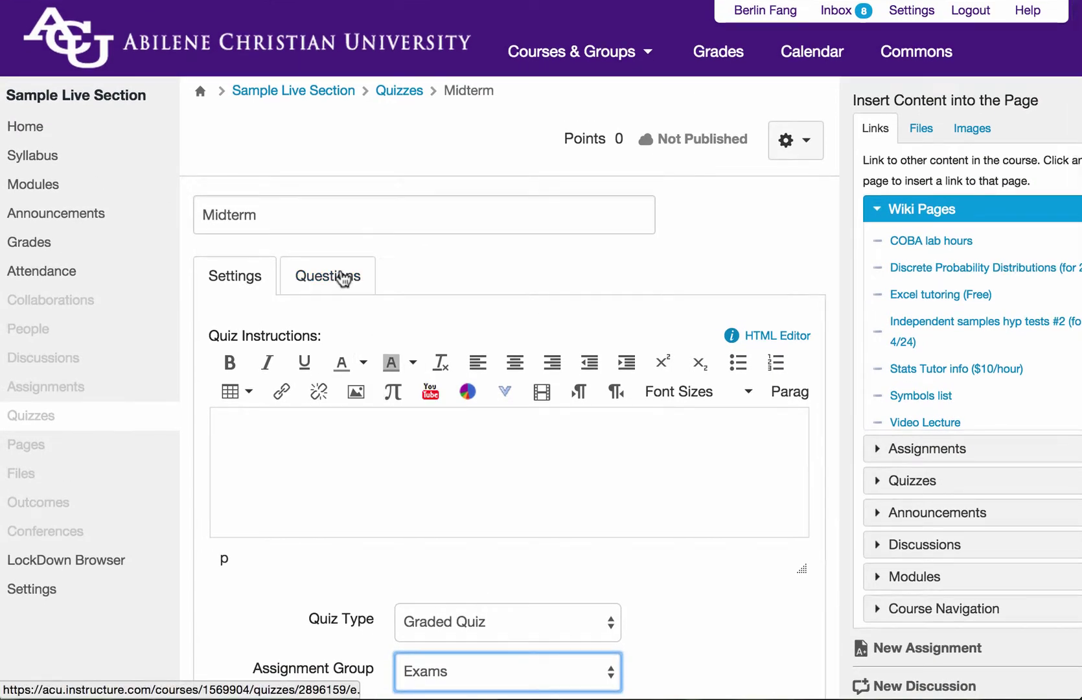
pyautogui.click(341, 276)
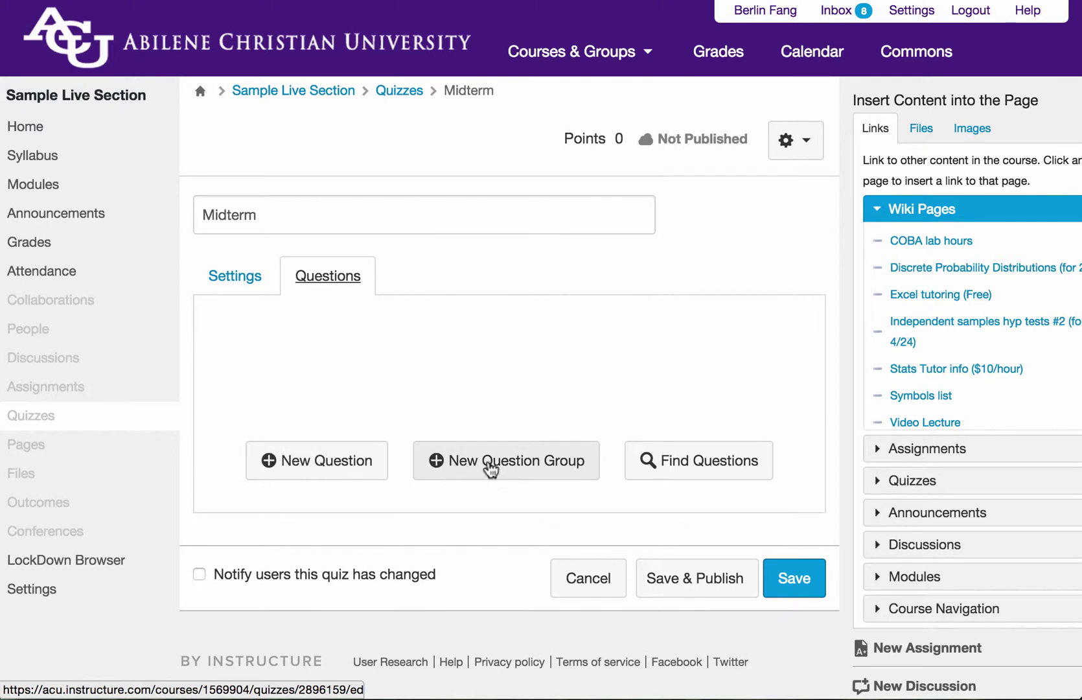
# - Find questions from the banks and check all 37 Chapter 1 questions
pyautogui.click(700, 463)
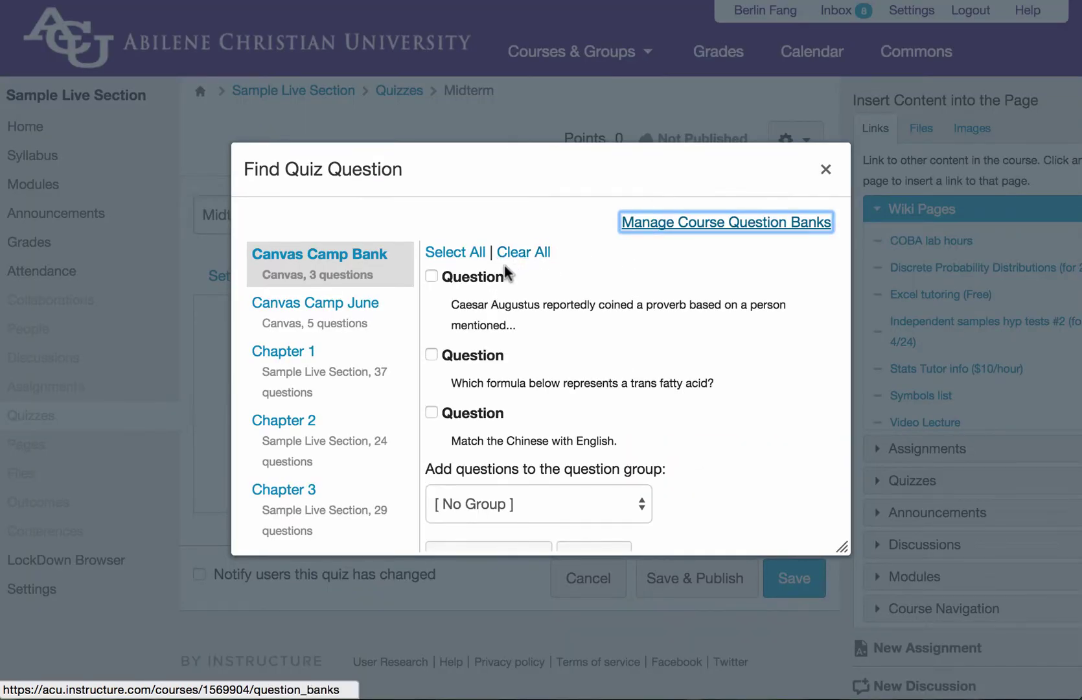
pyautogui.scroll(-2, 315, 347)
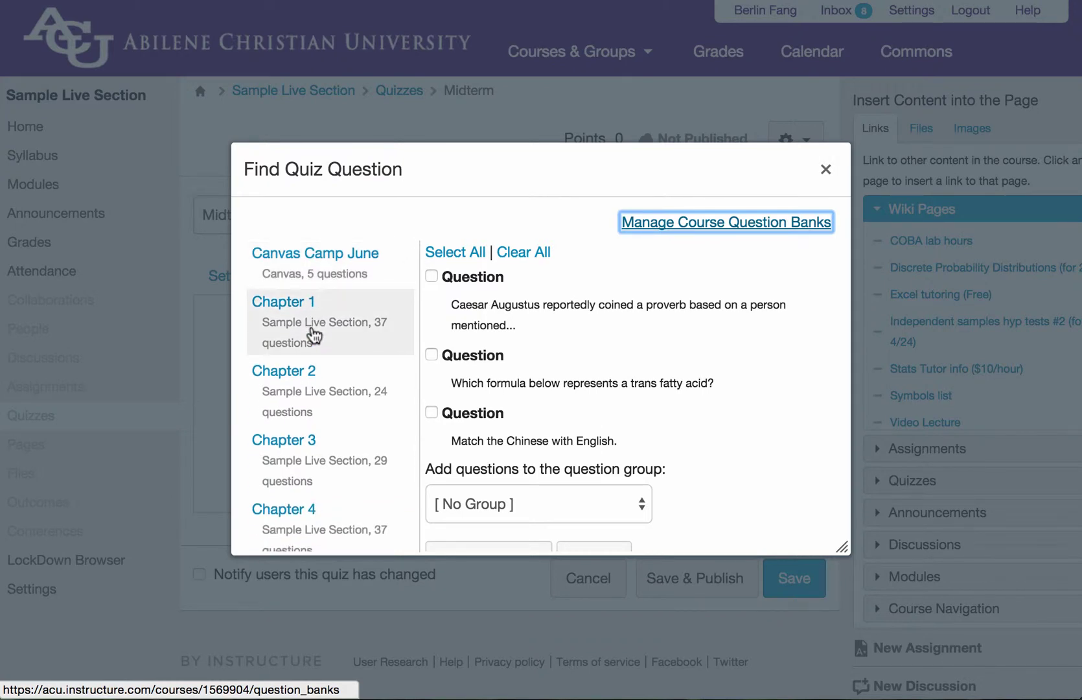
pyautogui.scroll(-1, 311, 333)
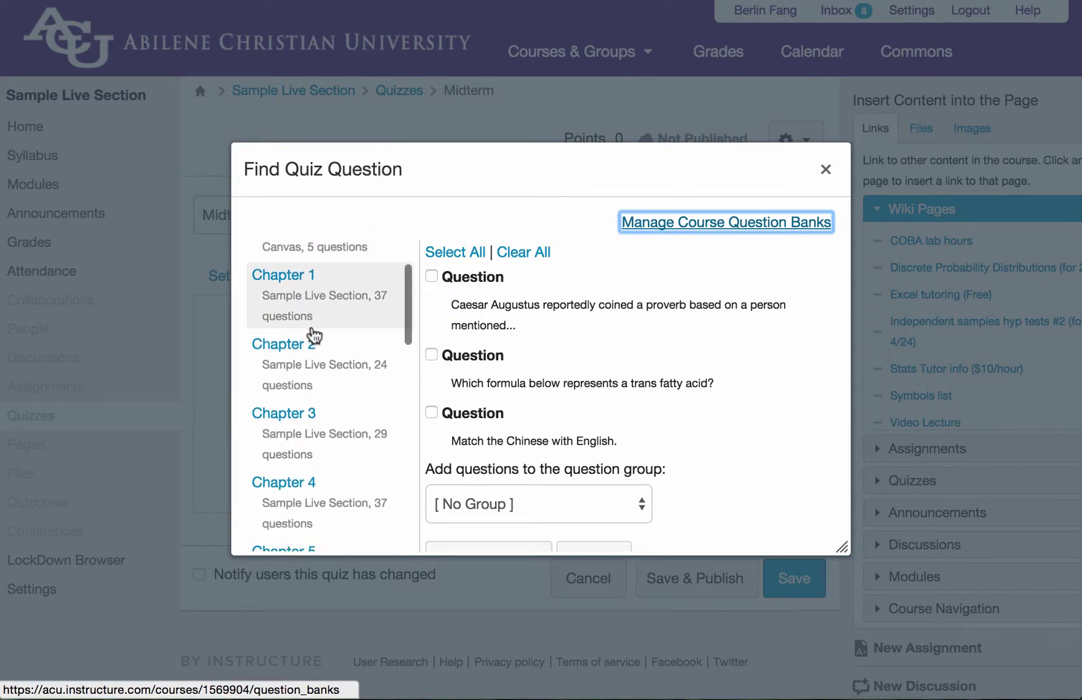
pyautogui.click(280, 283)
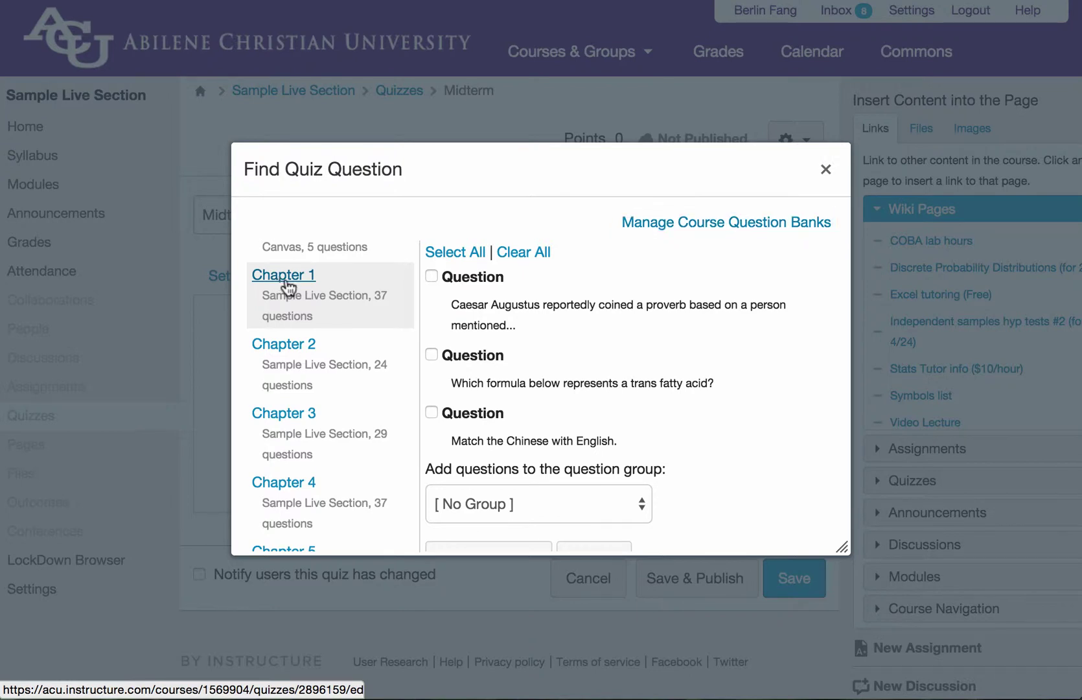
pyautogui.click(447, 253)
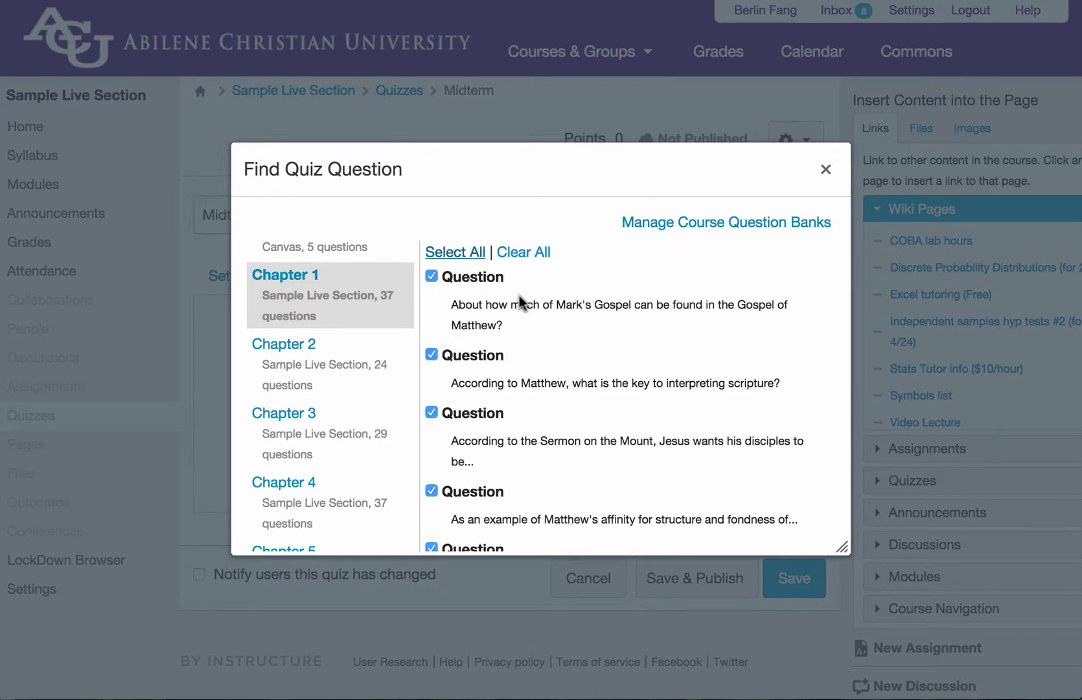
pyautogui.scroll(-3, 519, 296)
pyautogui.scroll(-5, 519, 296)
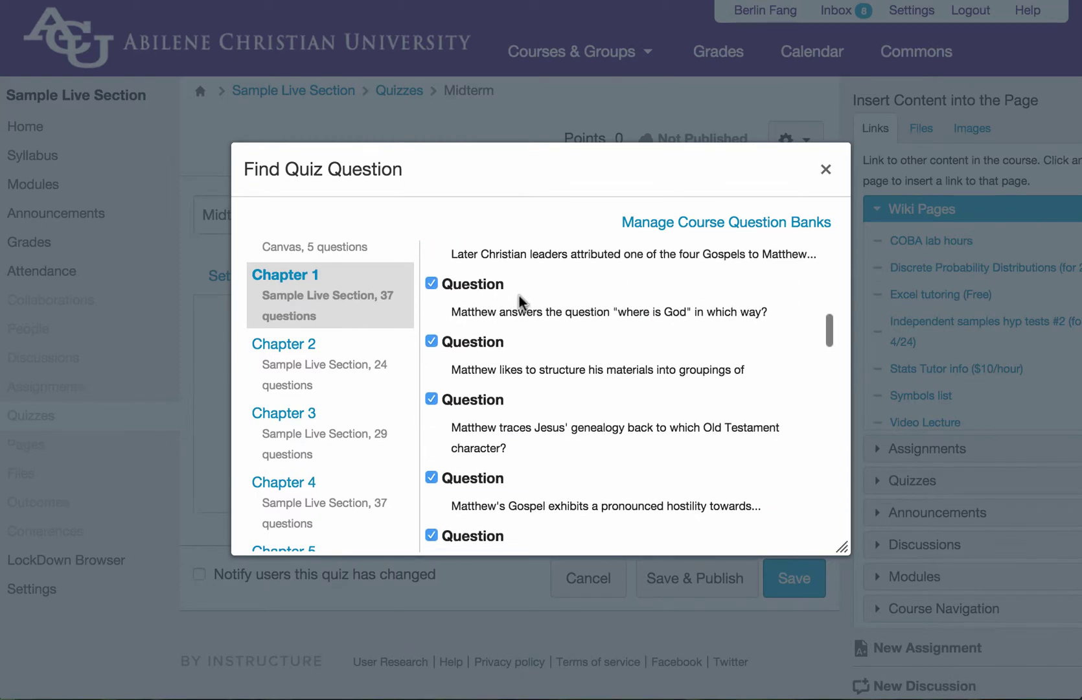
pyautogui.scroll(-3, 519, 296)
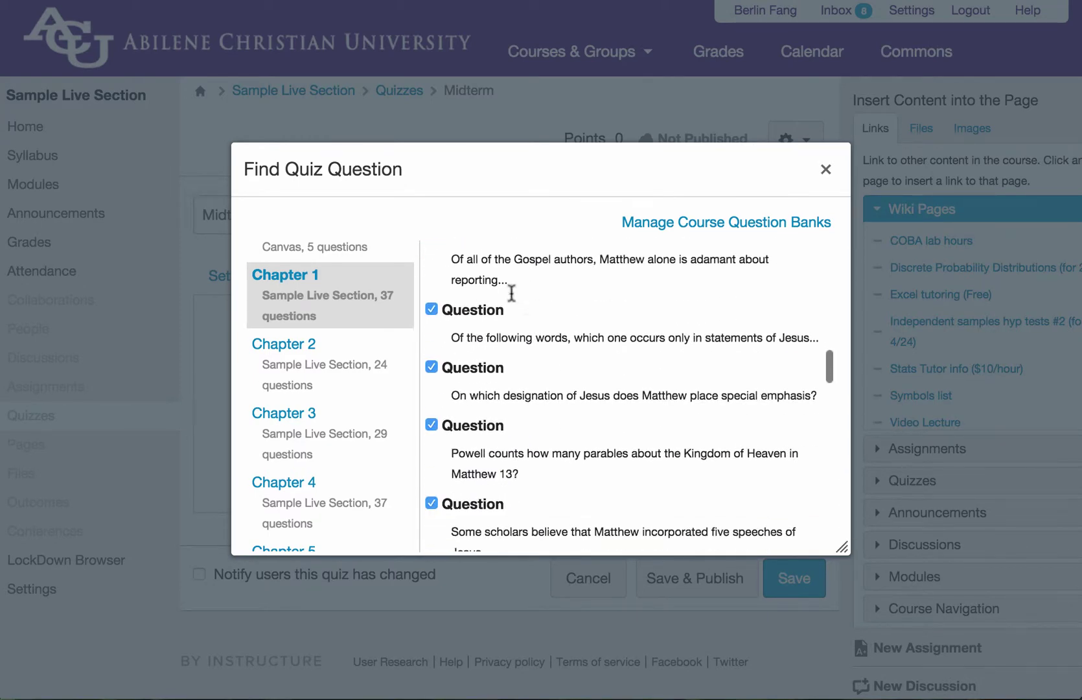
pyautogui.scroll(-8, 560, 364)
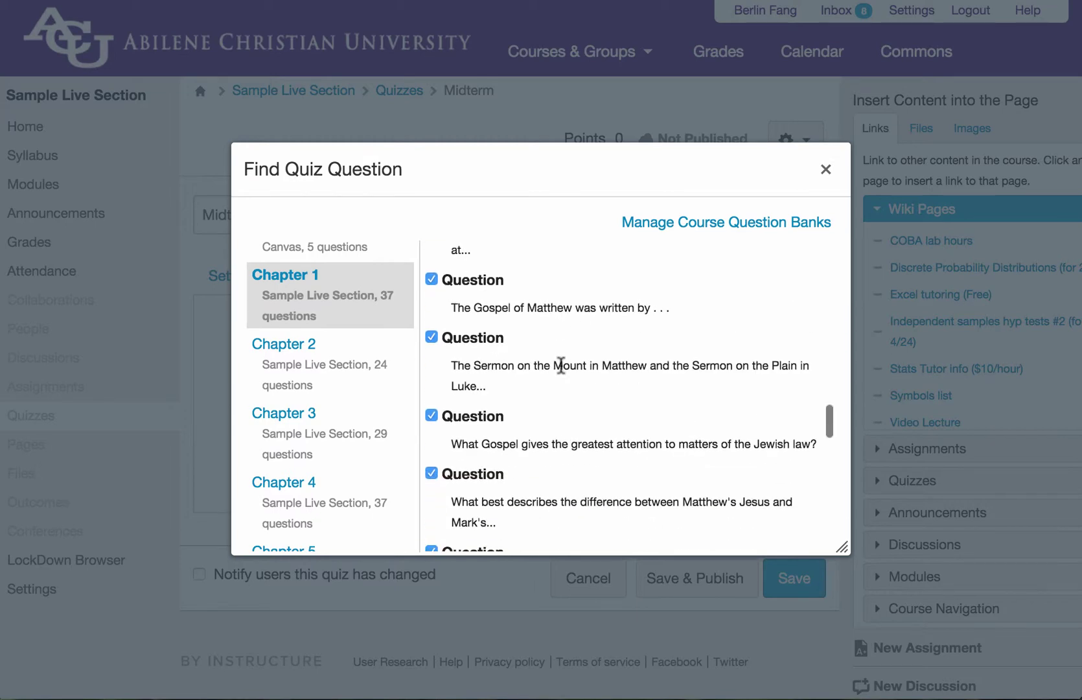
pyautogui.scroll(-10, 561, 365)
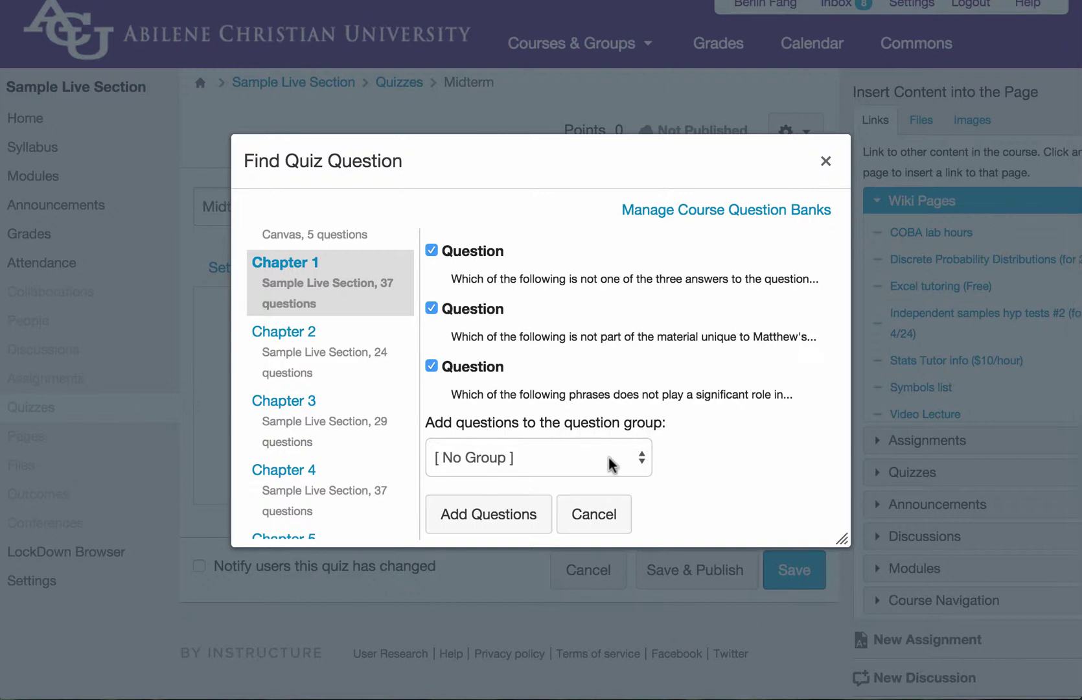
# - Create a new question group '1' picking 10 questions at 1 point each
pyautogui.click(638, 460)
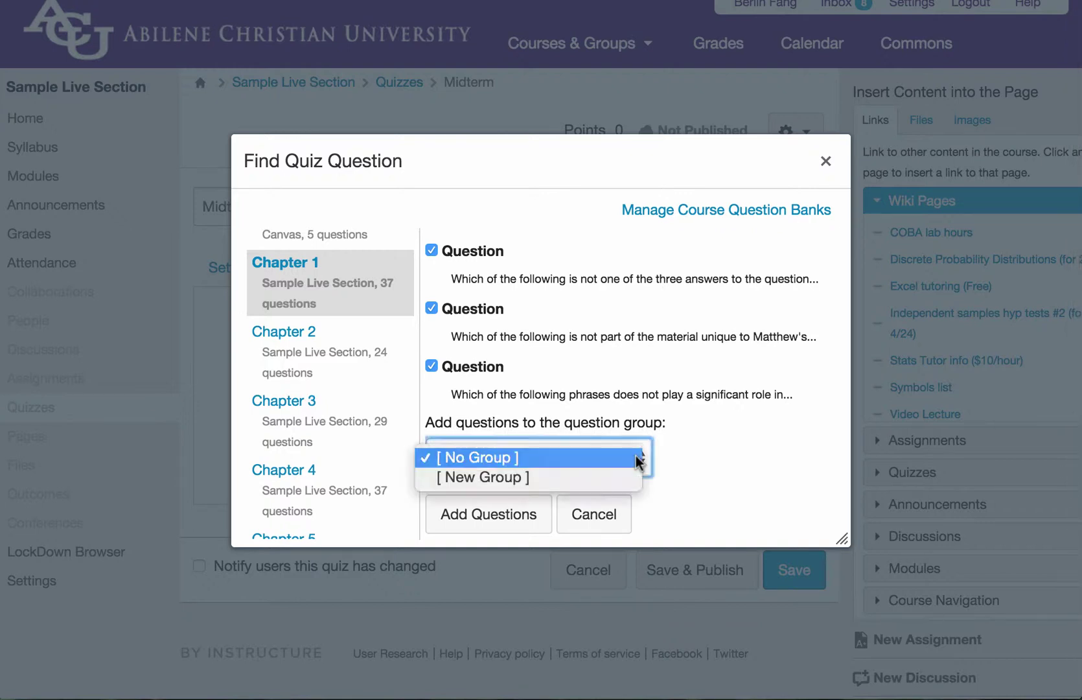
pyautogui.click(586, 481)
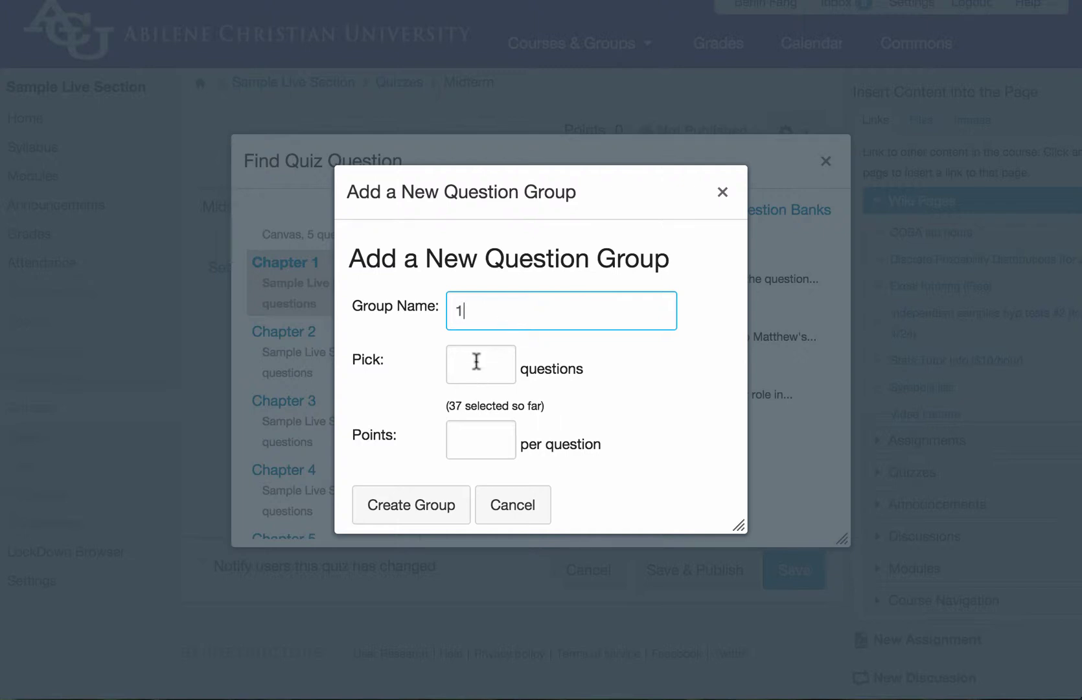
pyautogui.click(477, 362)
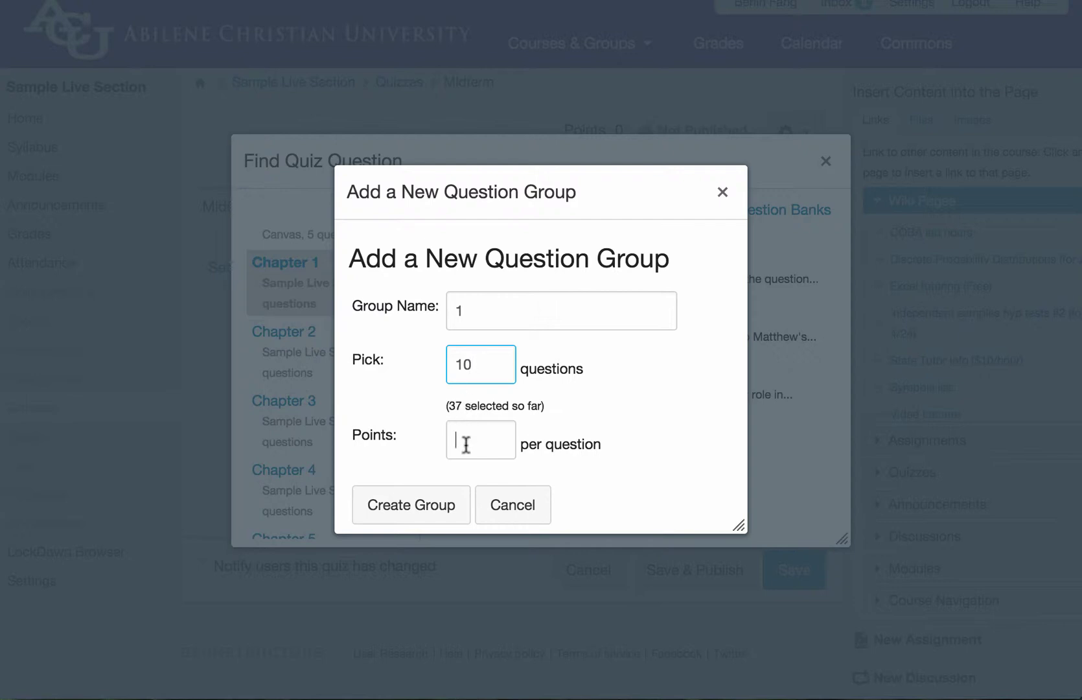
pyautogui.click(430, 510)
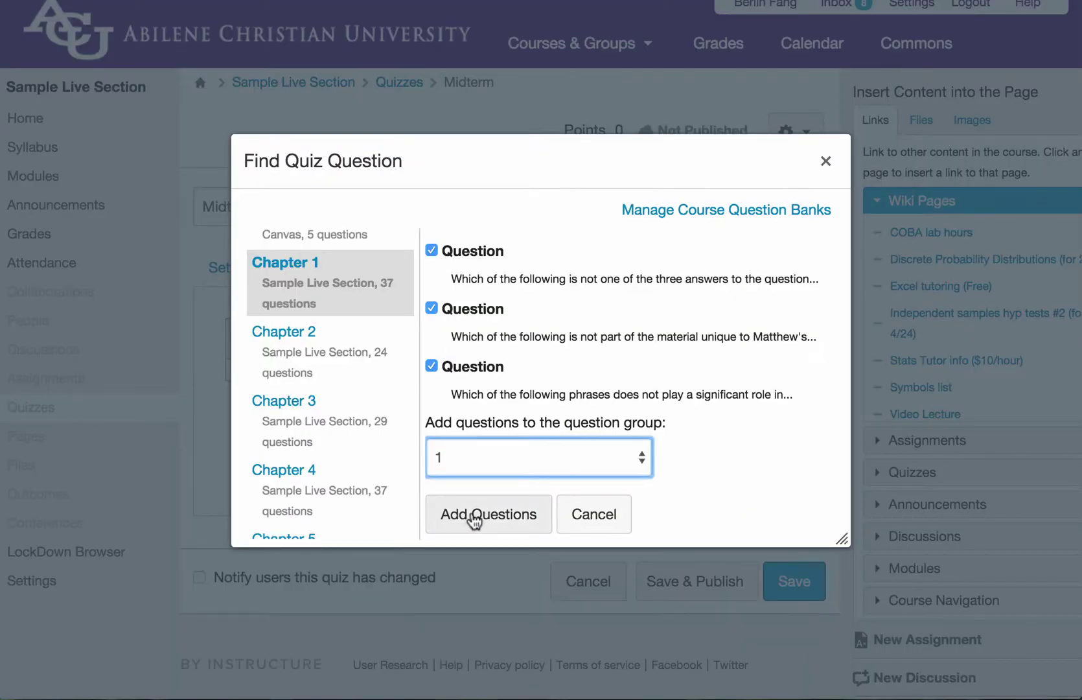
# - Add the checked Chapter 1 questions to group 1 and review it in the Questions tab
pyautogui.click(474, 516)
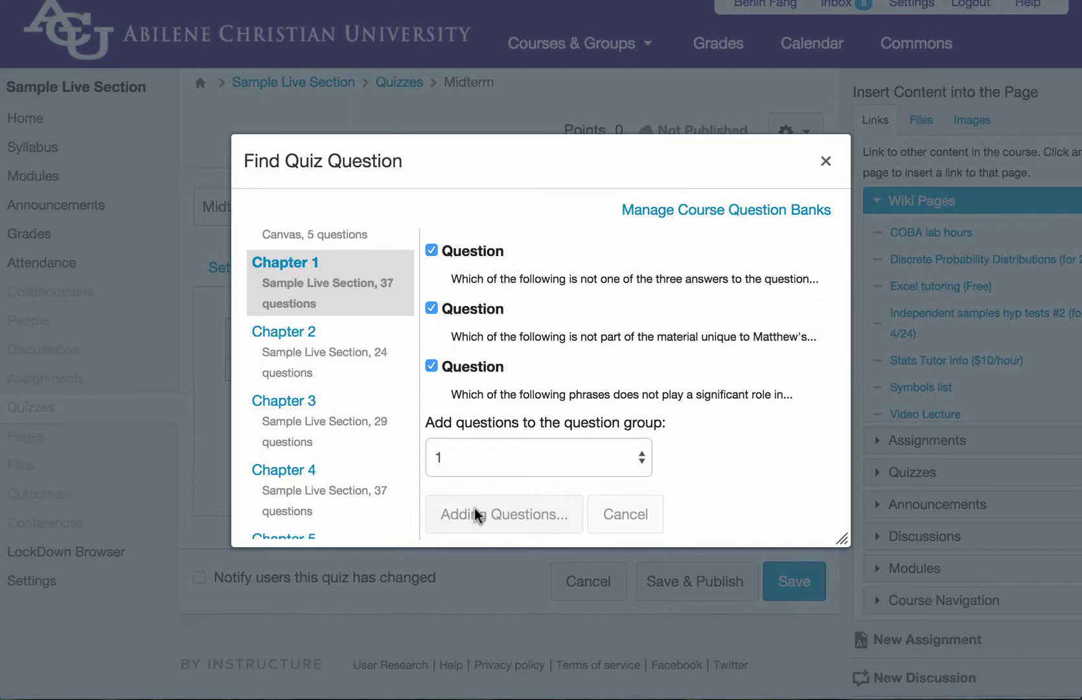
pyautogui.scroll(-10, 482, 453)
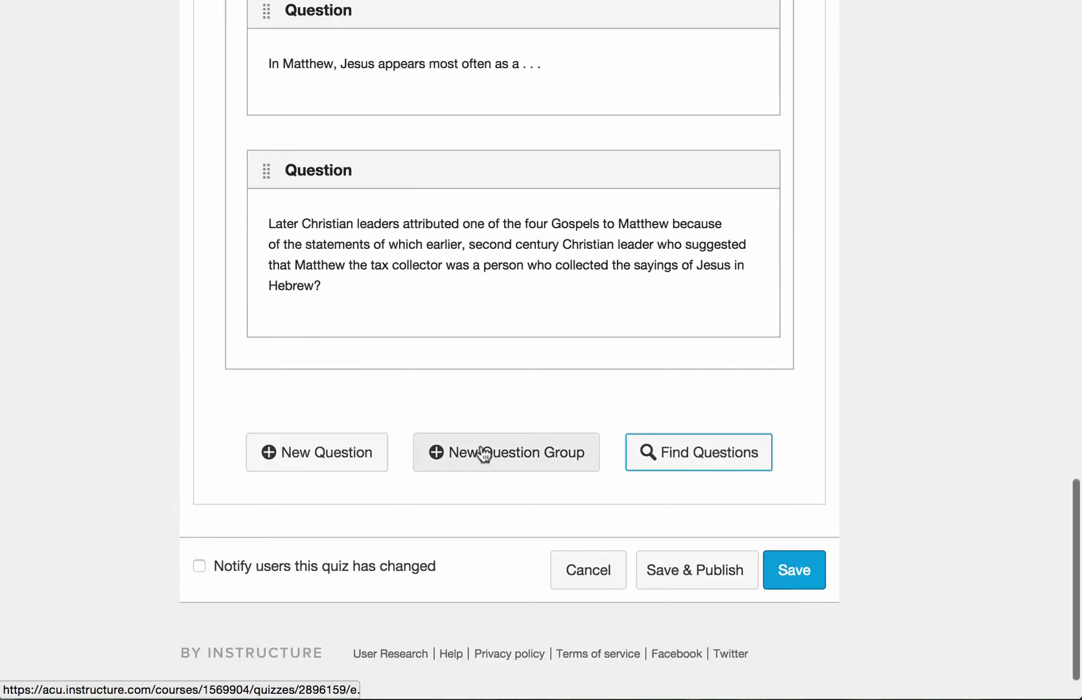
pyautogui.scroll(-10, 479, 259)
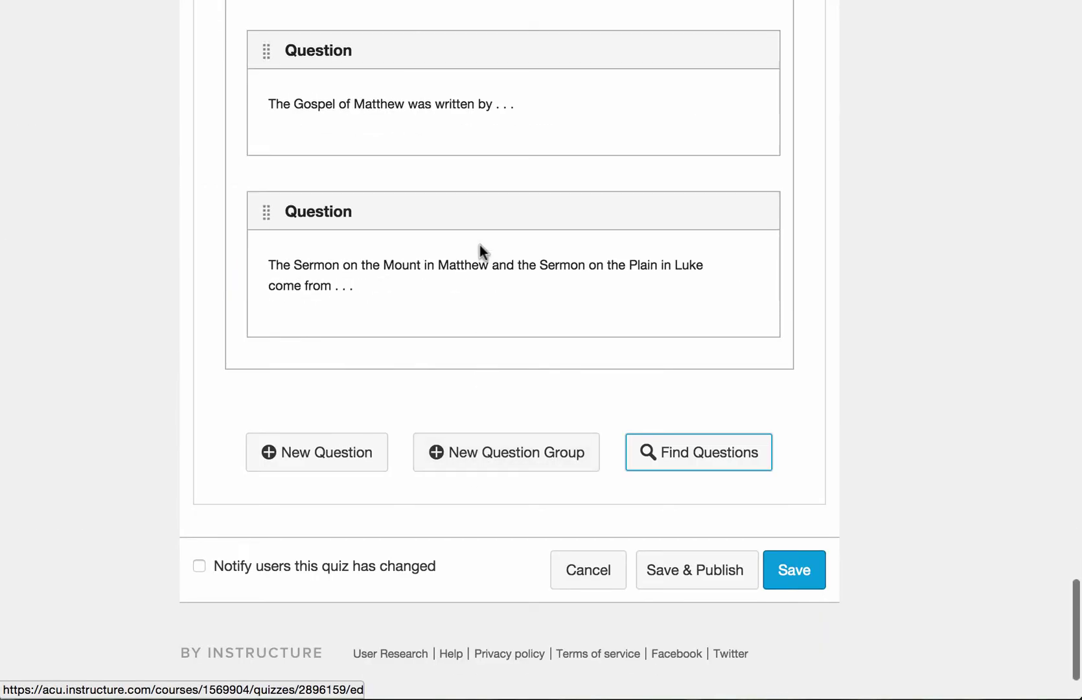
pyautogui.scroll(-10, 479, 249)
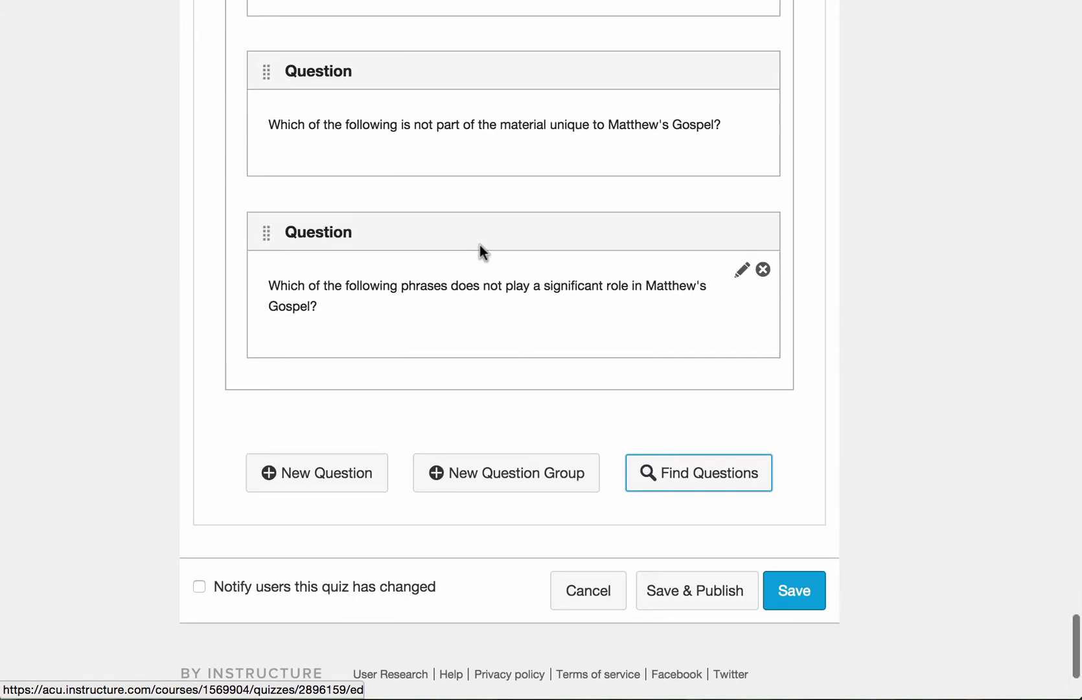
pyautogui.scroll(10, 480, 245)
pyautogui.scroll(15, 479, 250)
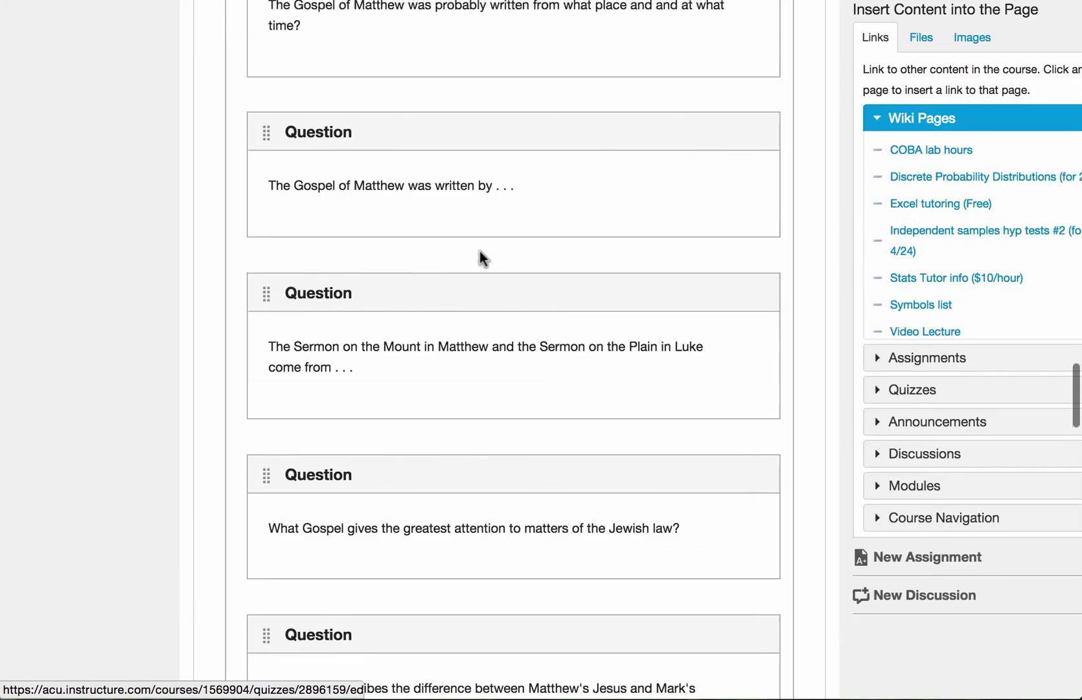
pyautogui.scroll(15, 480, 268)
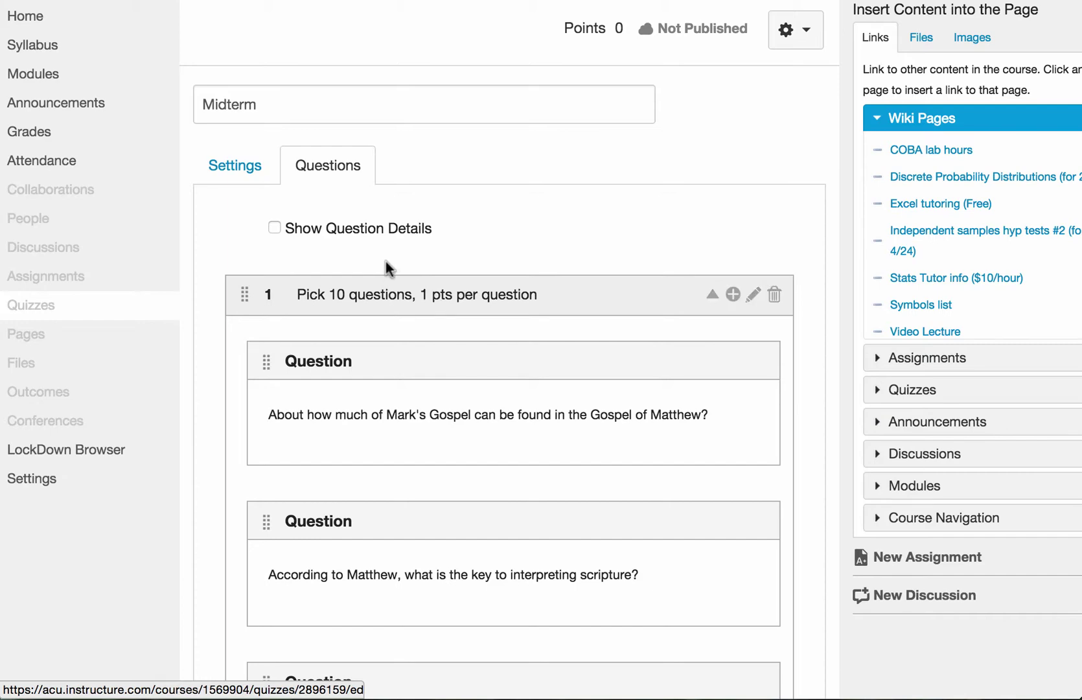
pyautogui.scroll(-20, 385, 262)
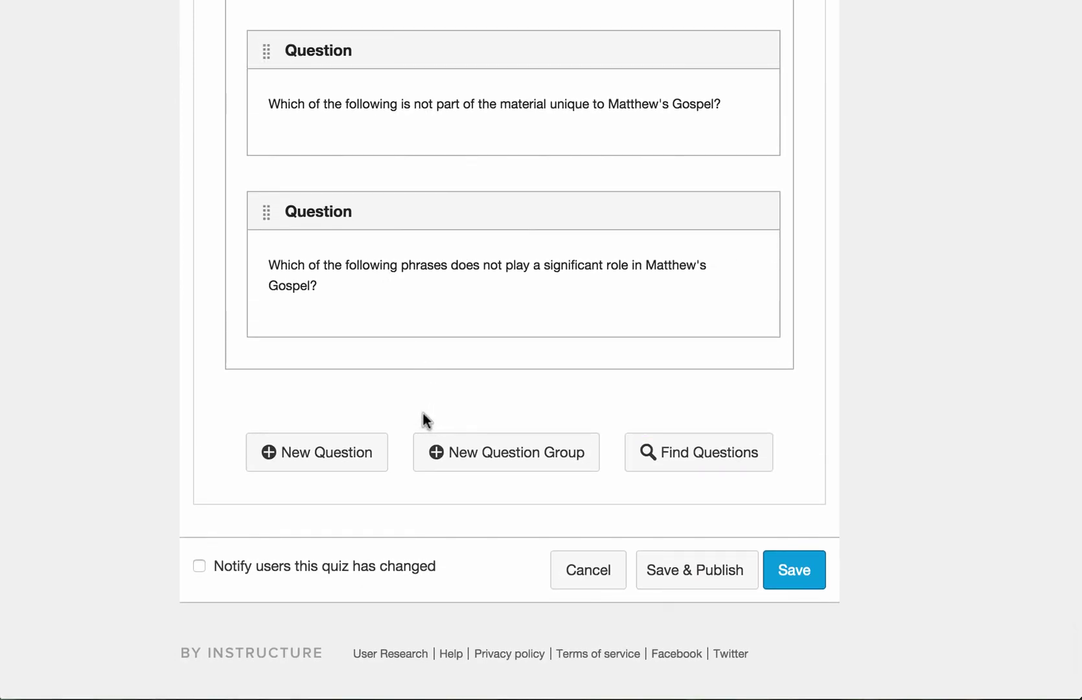
# - Find questions again and check every question in the Chapter 2 bank
pyautogui.click(661, 452)
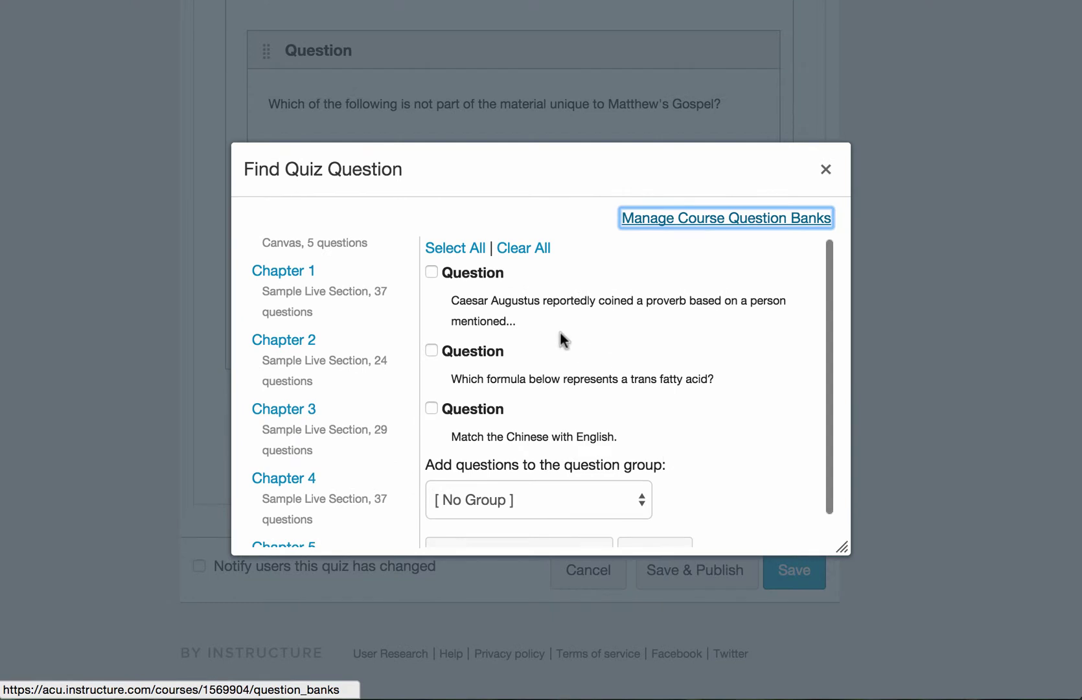
pyautogui.click(293, 346)
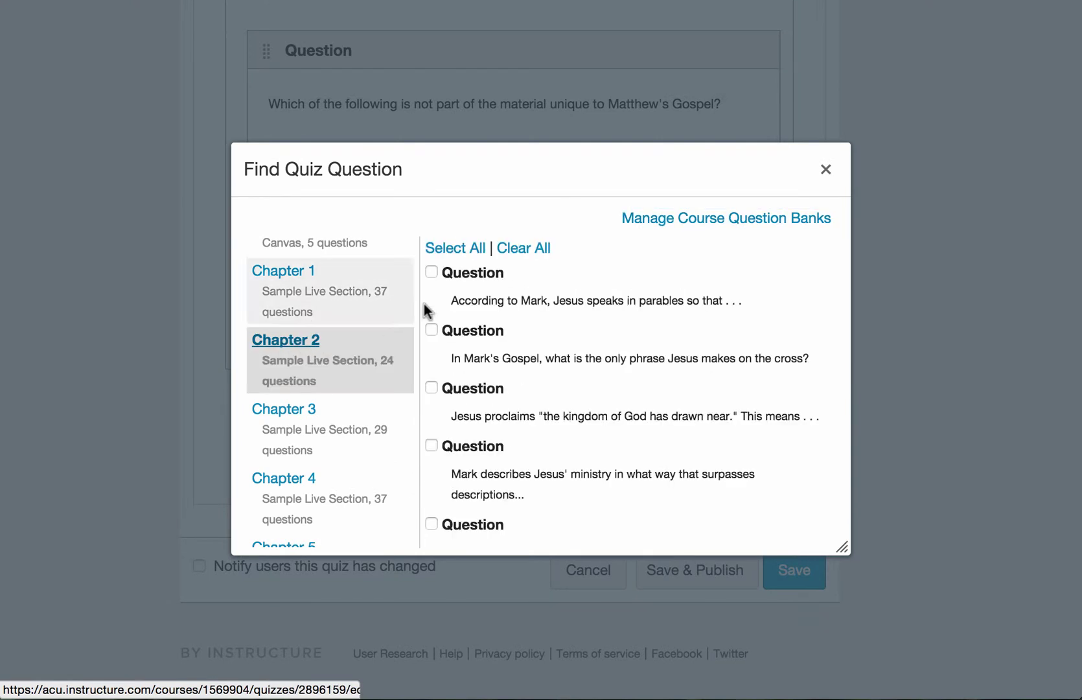
pyautogui.click(455, 250)
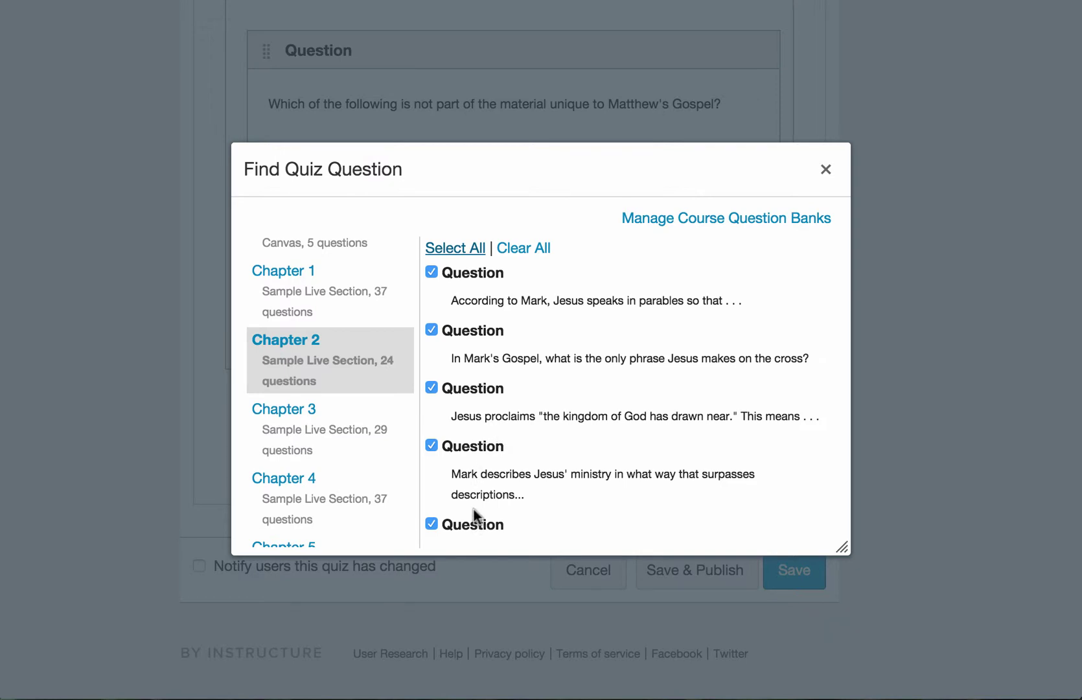
pyautogui.scroll(-15, 475, 516)
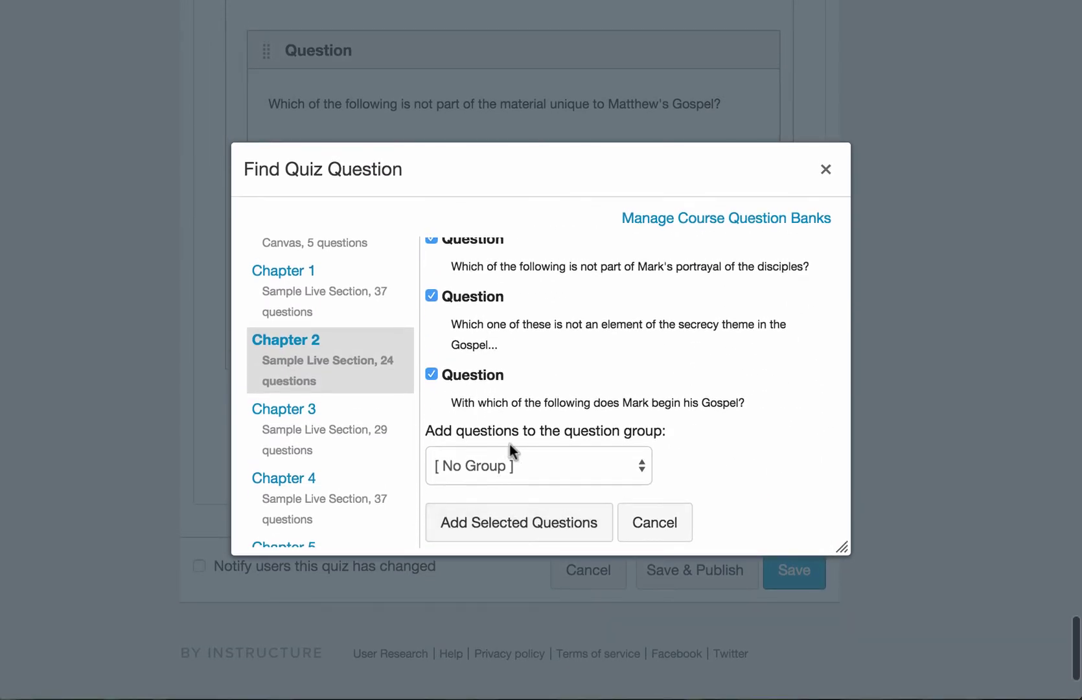
pyautogui.click(509, 461)
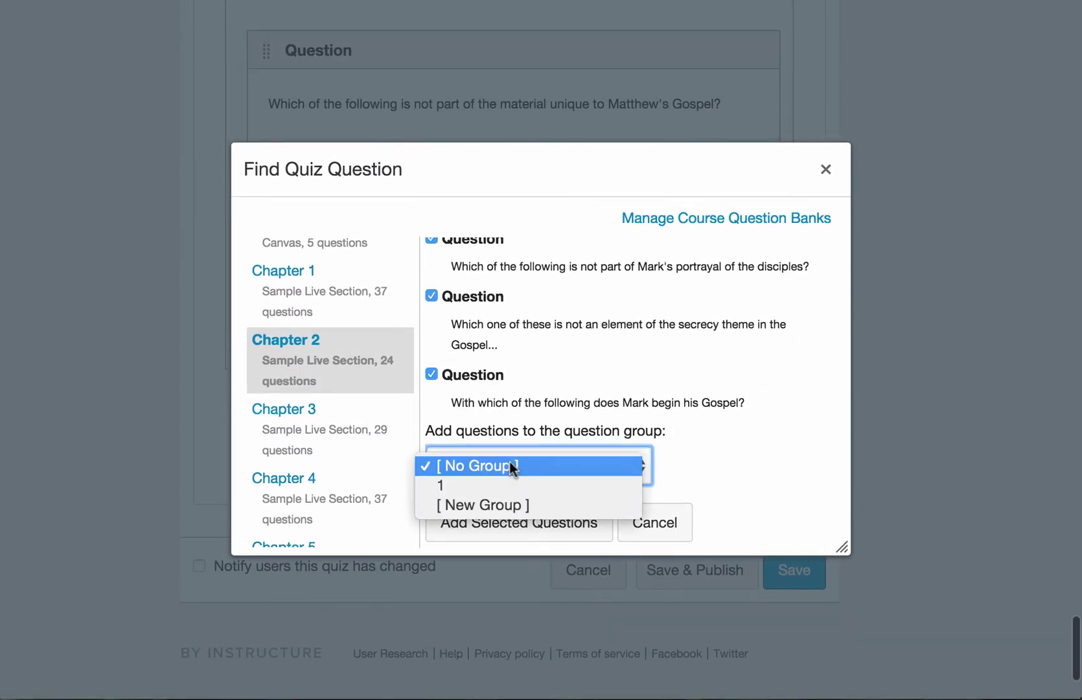
# - Create group '2' picking 15 questions at 2 points each and add the Chapter 2 questions
pyautogui.click(507, 505)
pyautogui.moveTo(492, 321); pyautogui.dragTo(408, 311)
pyautogui.write('2')
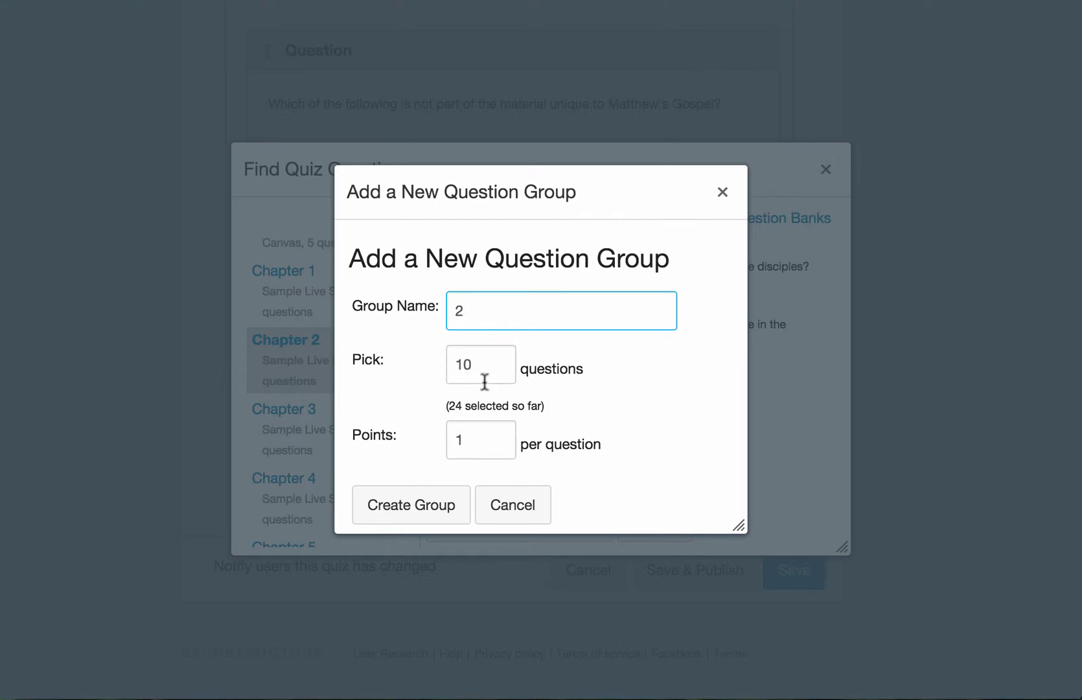
pyautogui.moveTo(478, 363); pyautogui.dragTo(441, 365)
pyautogui.write('1')
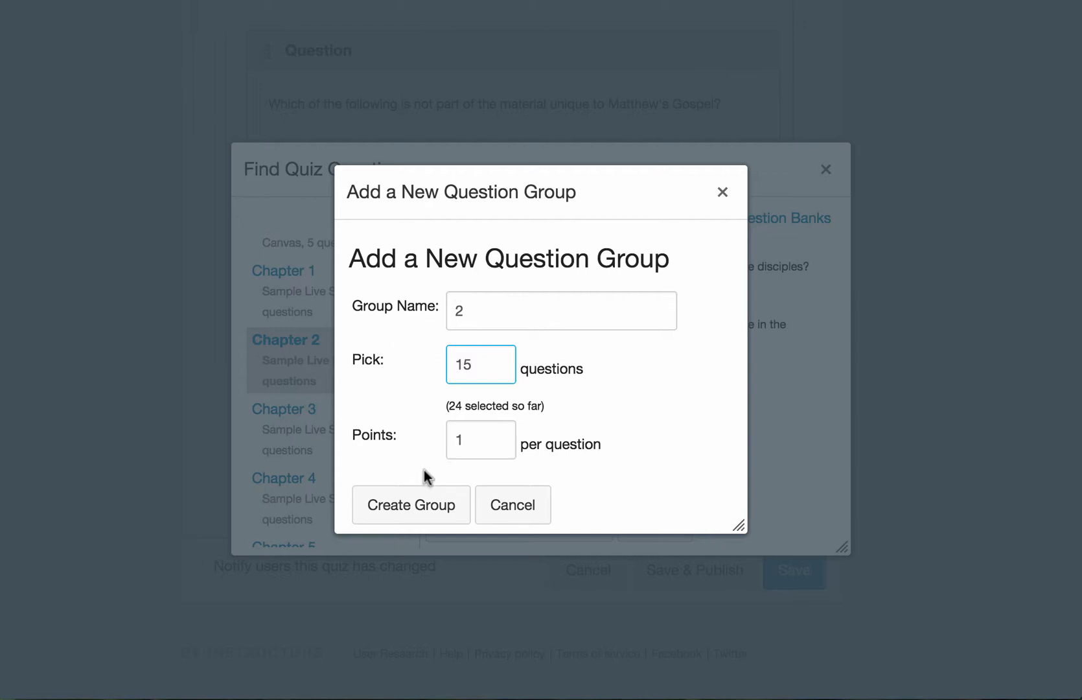
pyautogui.click(469, 440)
pyautogui.moveTo(448, 440); pyautogui.dragTo(444, 439)
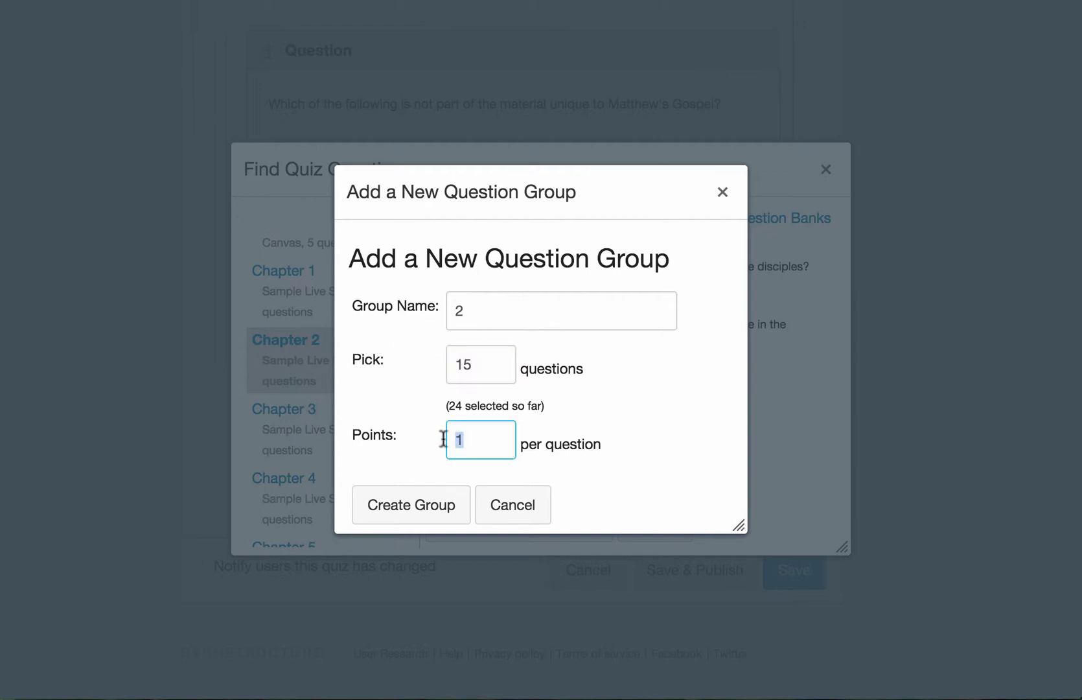
pyautogui.click(440, 508)
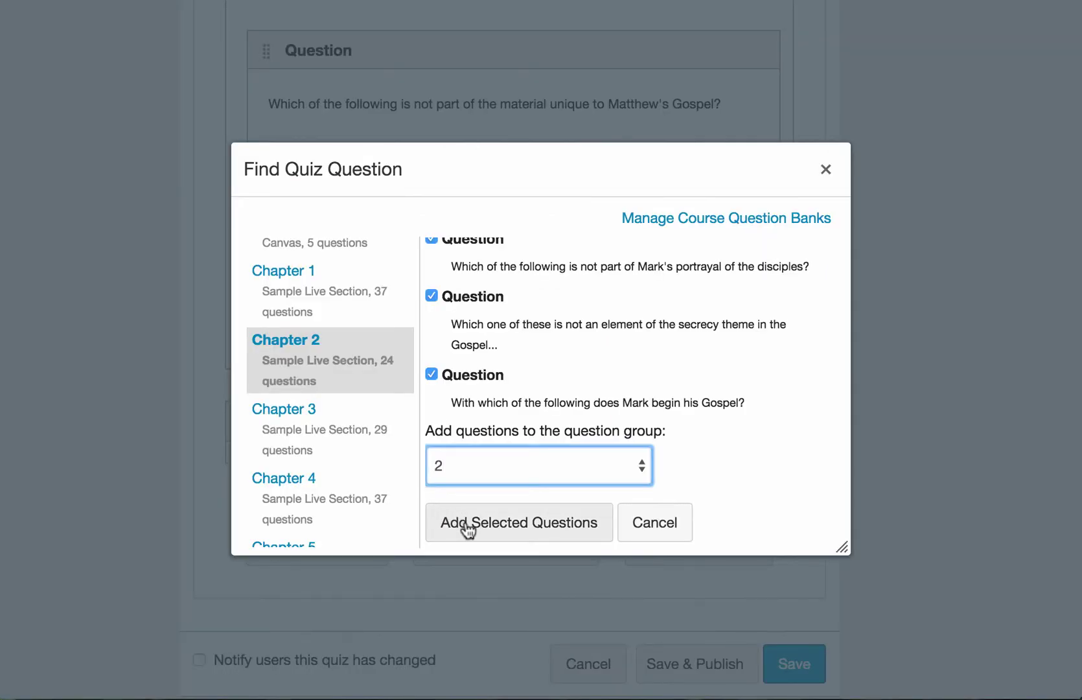
pyautogui.click(466, 526)
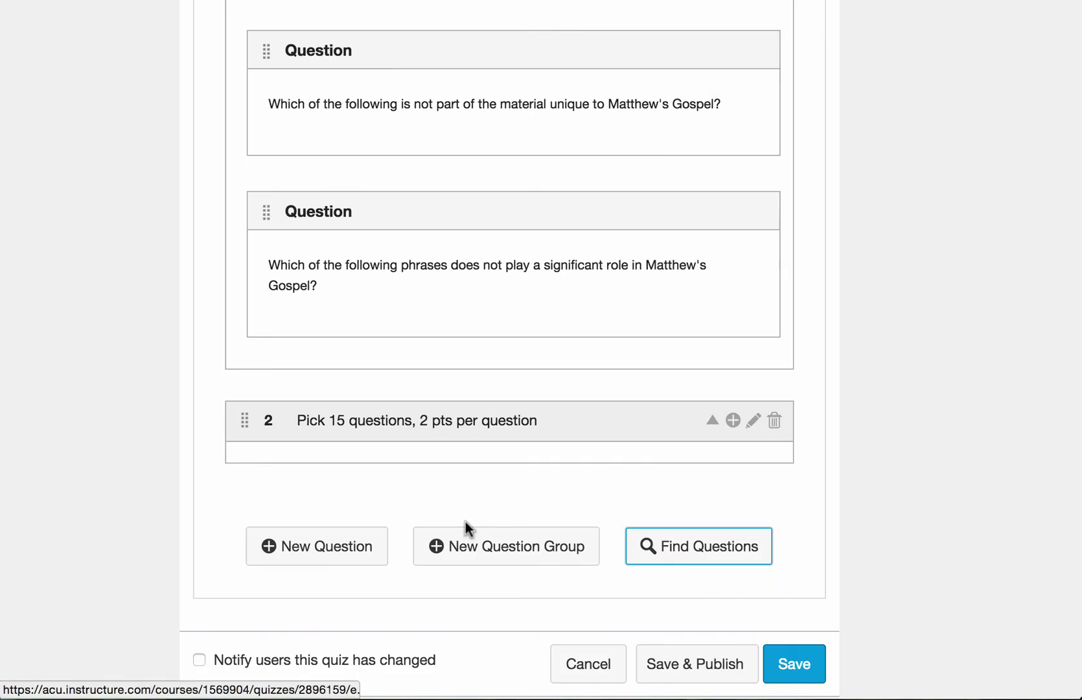
pyautogui.scroll(-5, 466, 522)
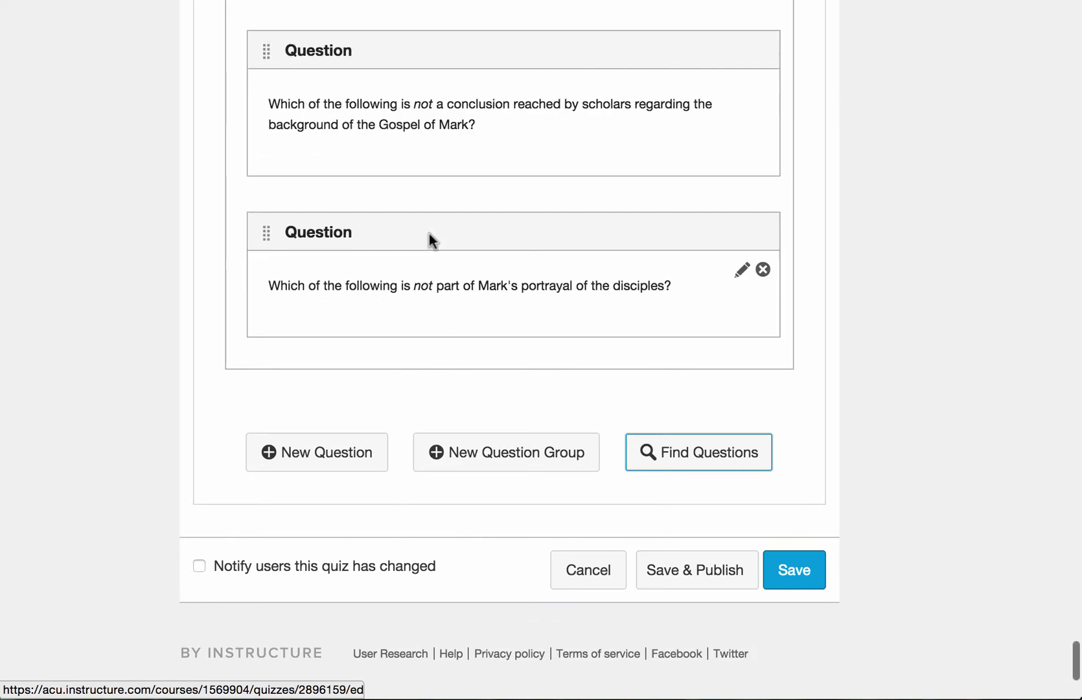
# - Check all 29 Chapter 3 bank questions and send them to a new question group
pyautogui.click(667, 455)
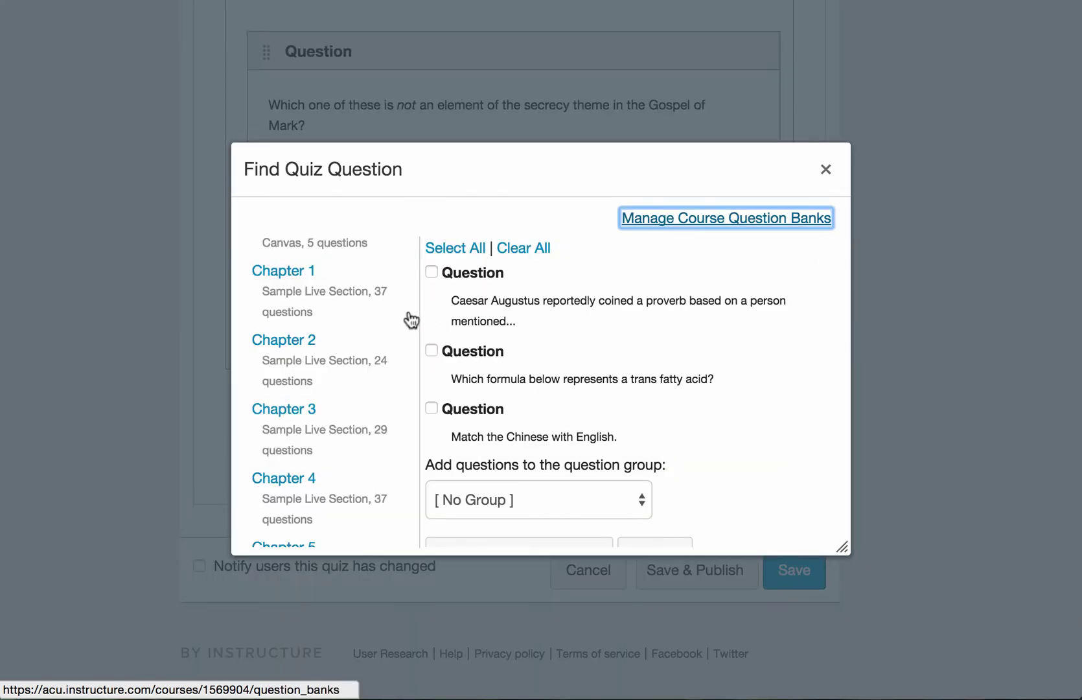
pyautogui.click(319, 425)
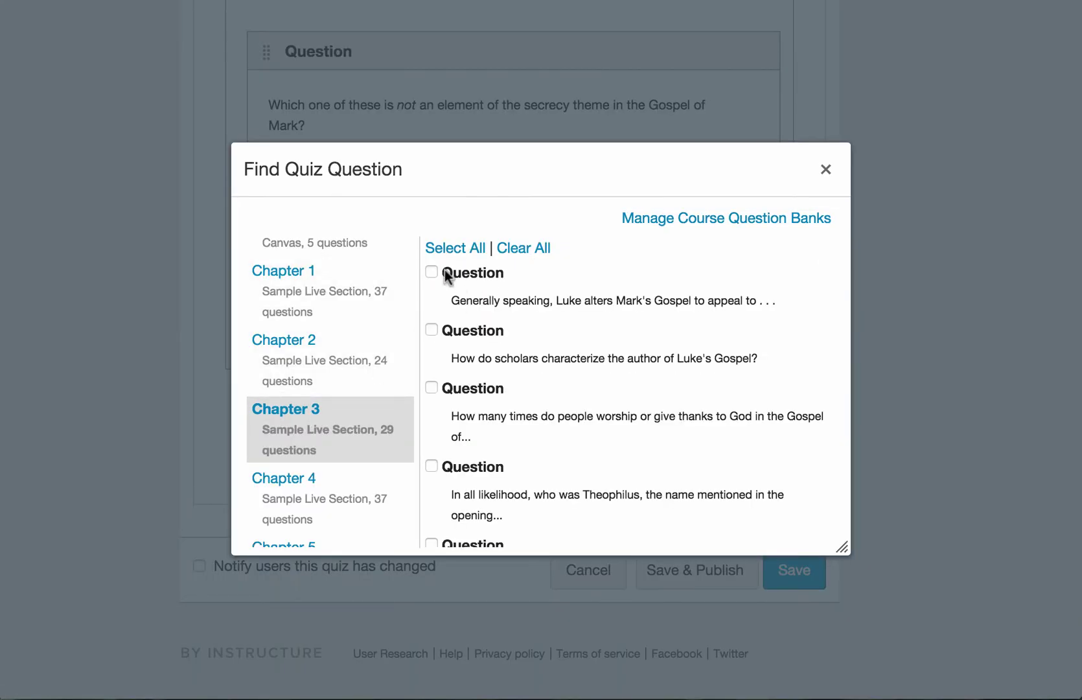
pyautogui.click(448, 254)
pyautogui.scroll(-15, 493, 346)
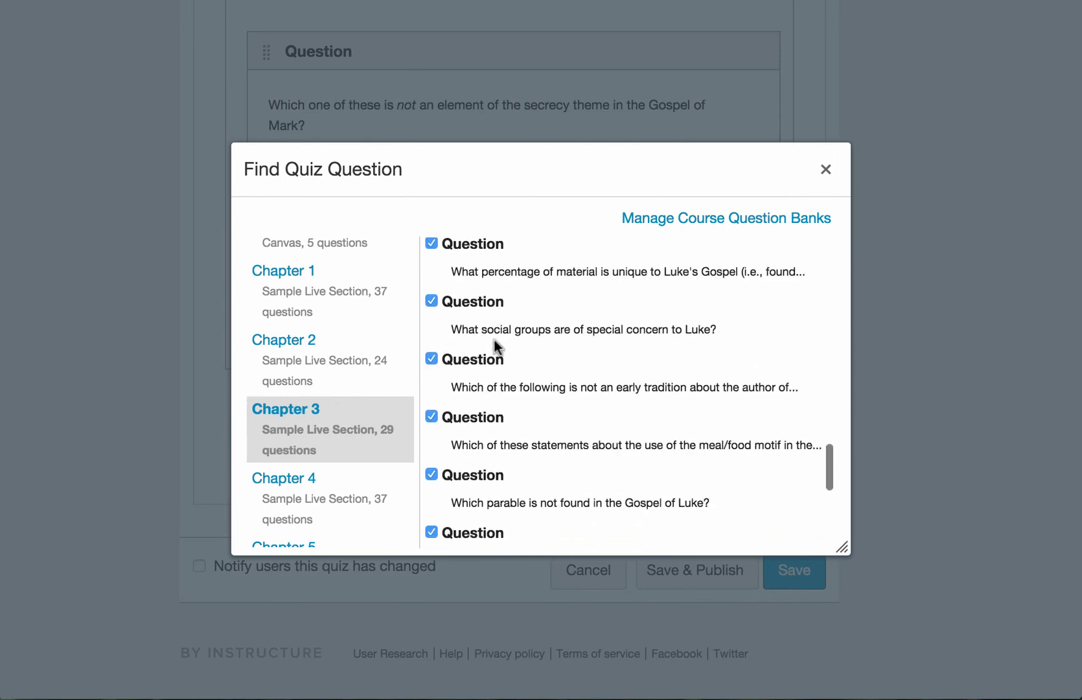
pyautogui.click(515, 465)
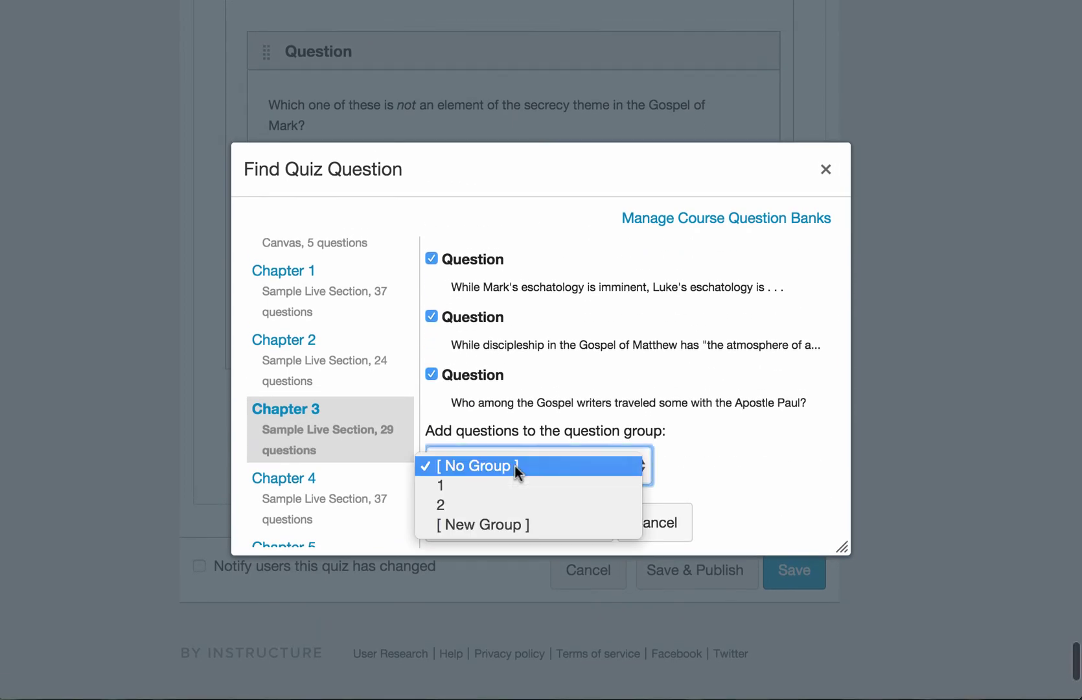
# - Create group 3 picking 5 questions at 2 points each and add the Chapter 3 questions
pyautogui.click(517, 524)
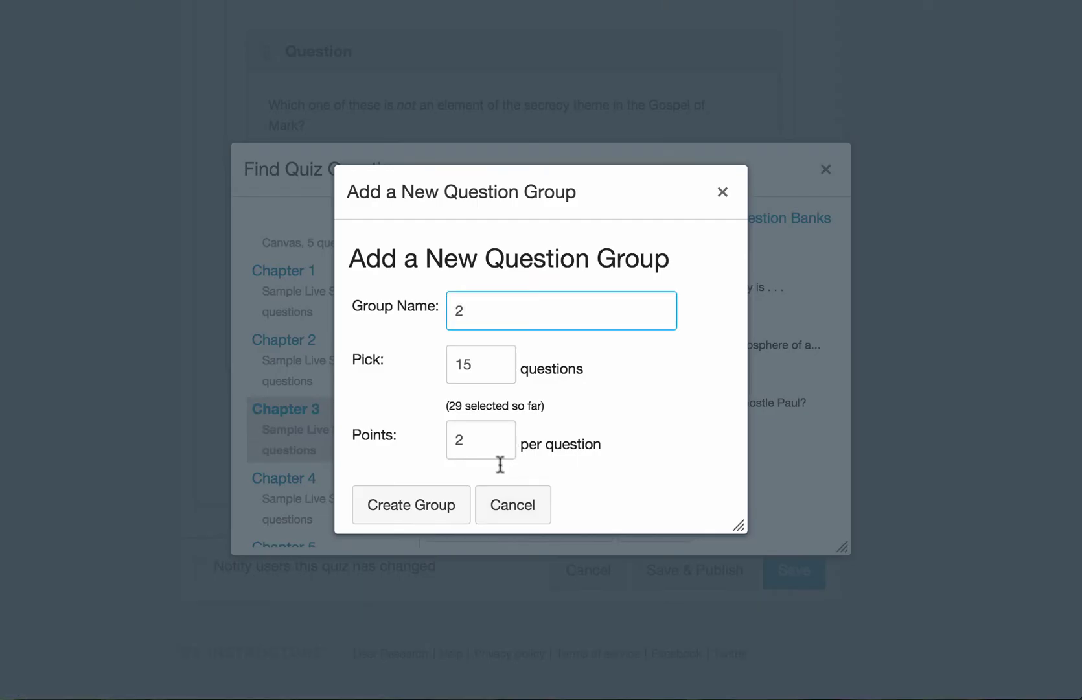
pyautogui.click(405, 306)
pyautogui.click(404, 368)
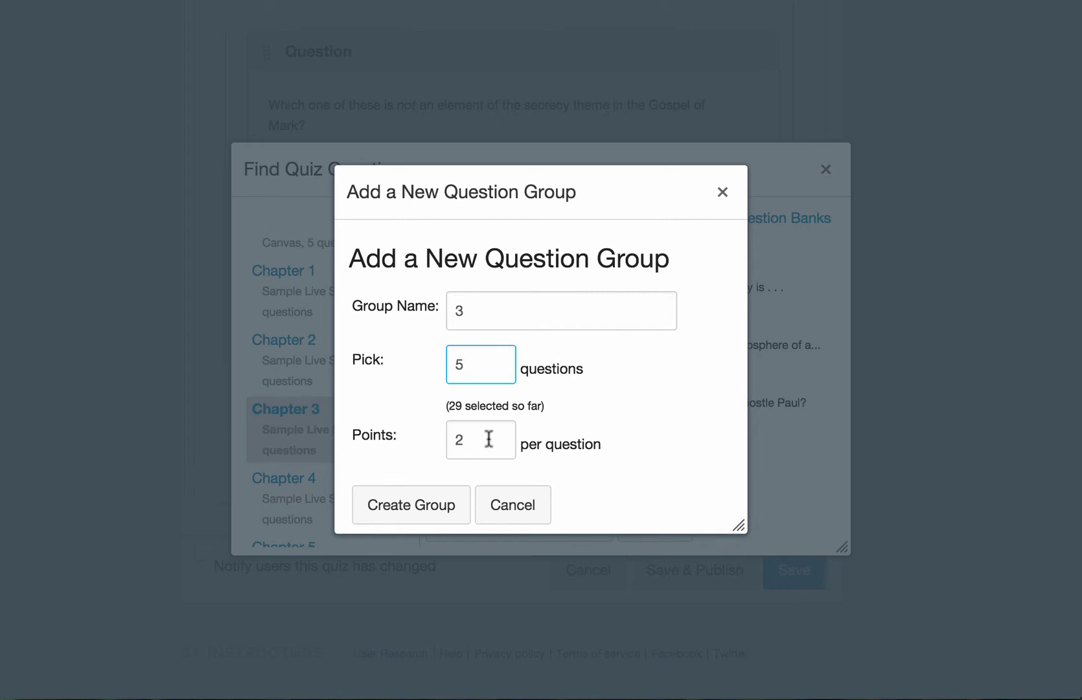
pyautogui.write('5')
pyautogui.click(428, 511)
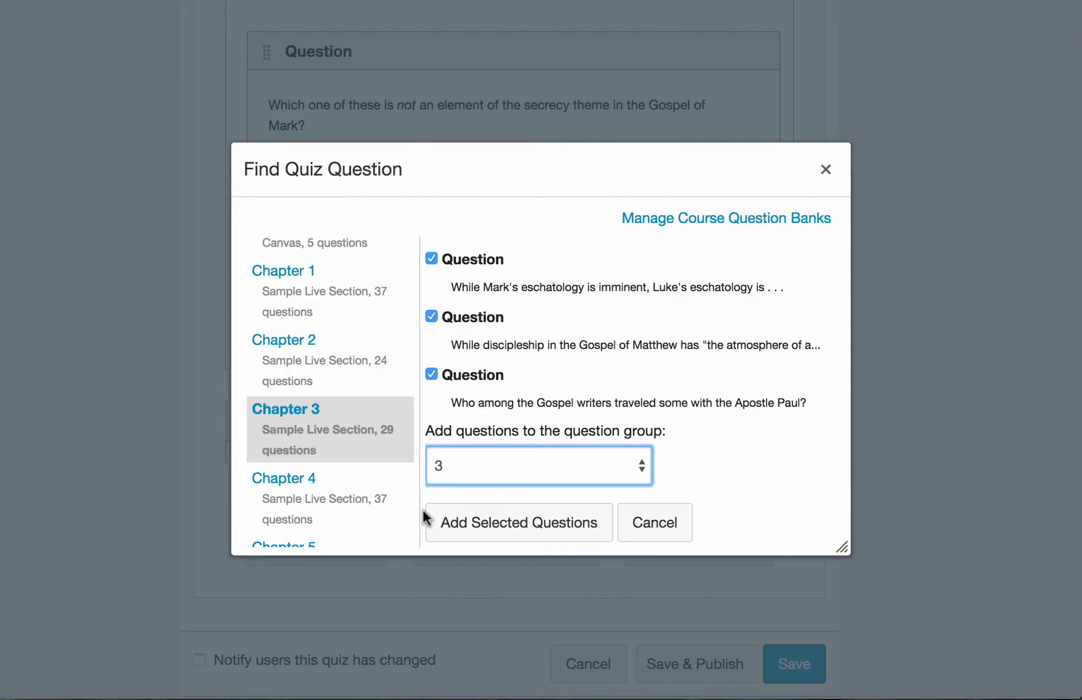
pyautogui.click(506, 528)
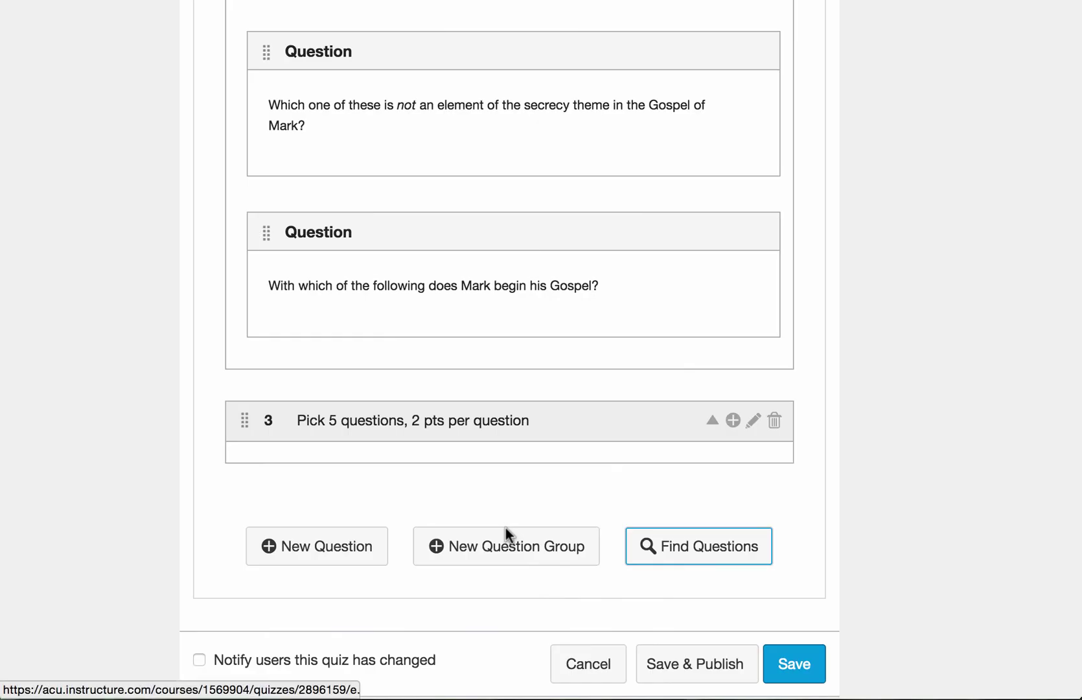
# - Save the Midterm's questions, leaving a 50-point graded quiz still unpublished
pyautogui.scroll(-5, 505, 528)
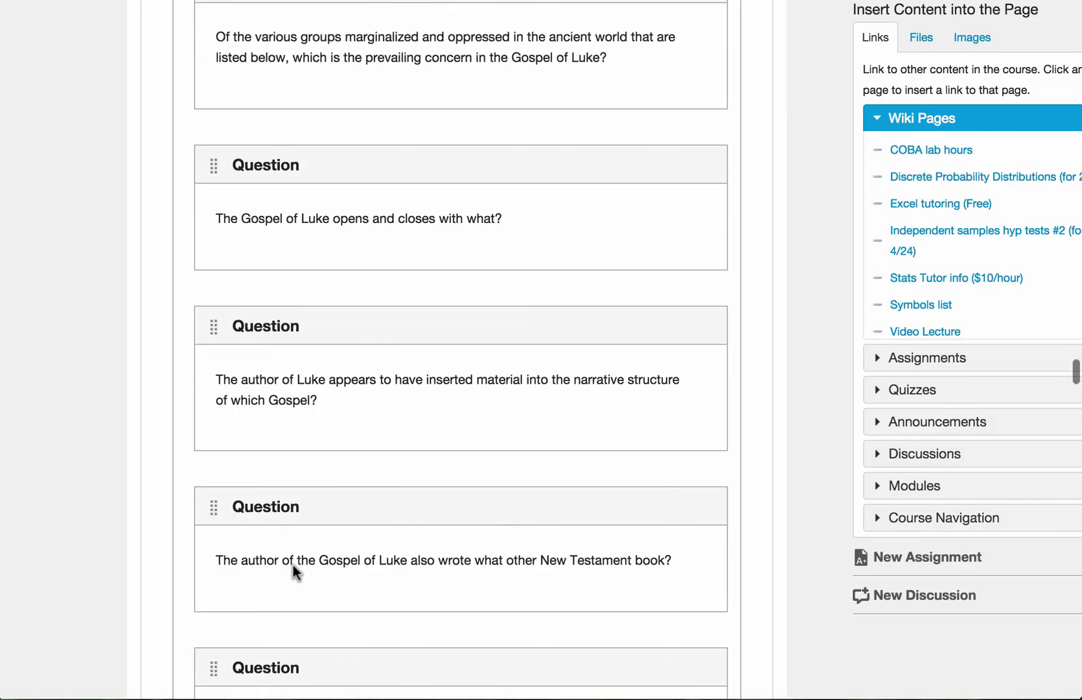
pyautogui.scroll(-20, 292, 565)
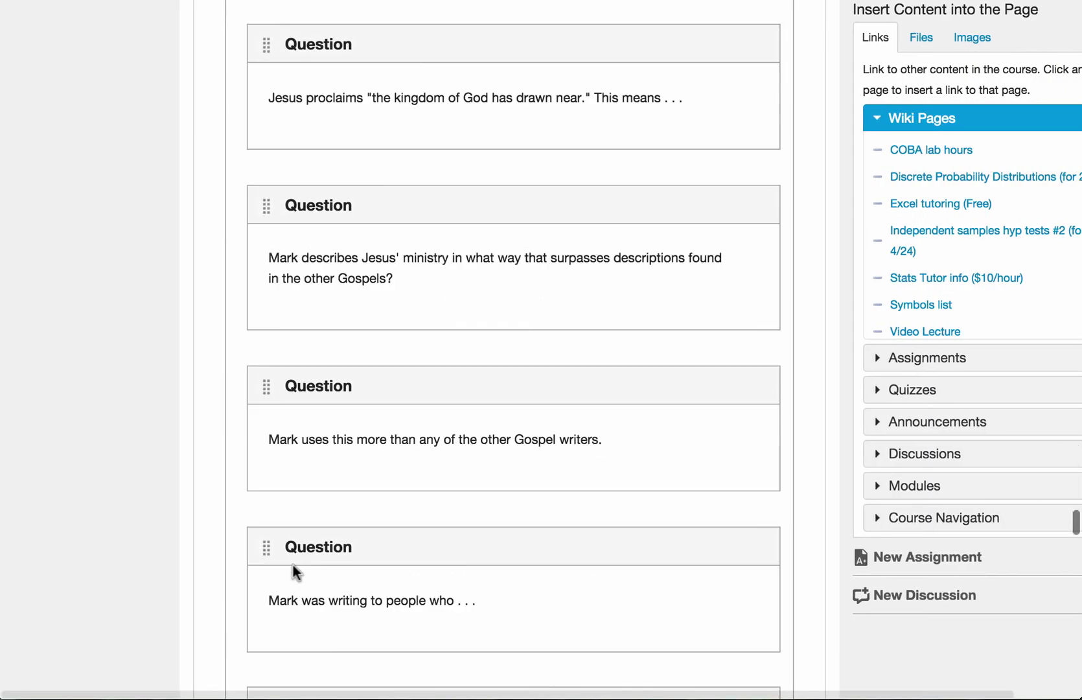
pyautogui.scroll(-5, 292, 565)
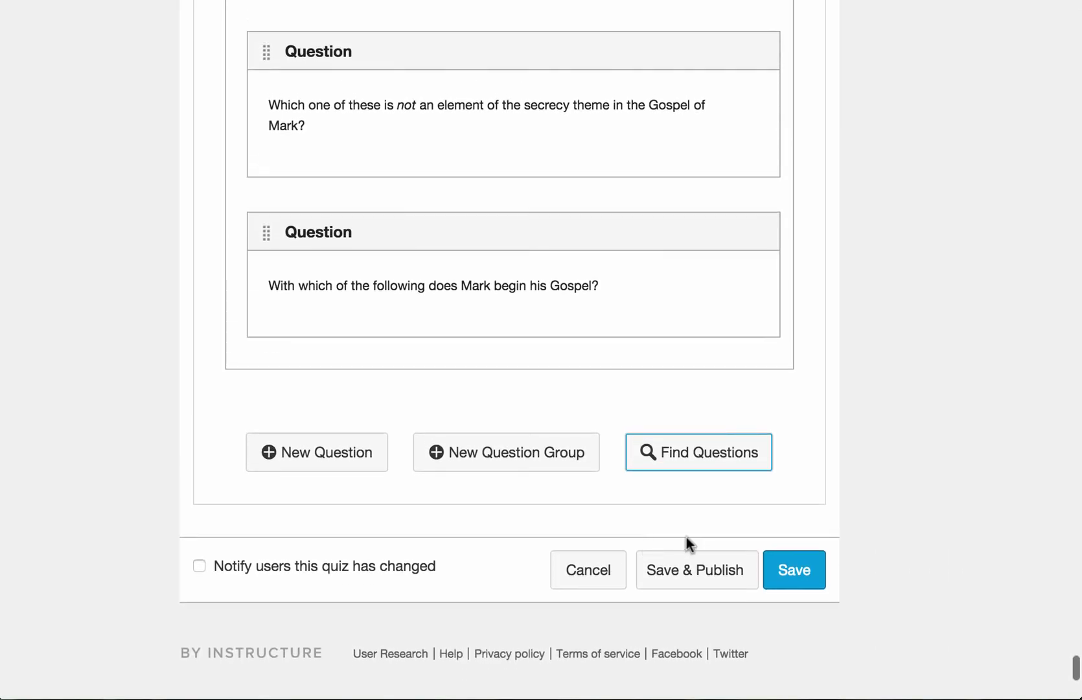
pyautogui.click(820, 575)
pyautogui.scroll(-4, 711, 237)
pyautogui.scroll(4, 711, 236)
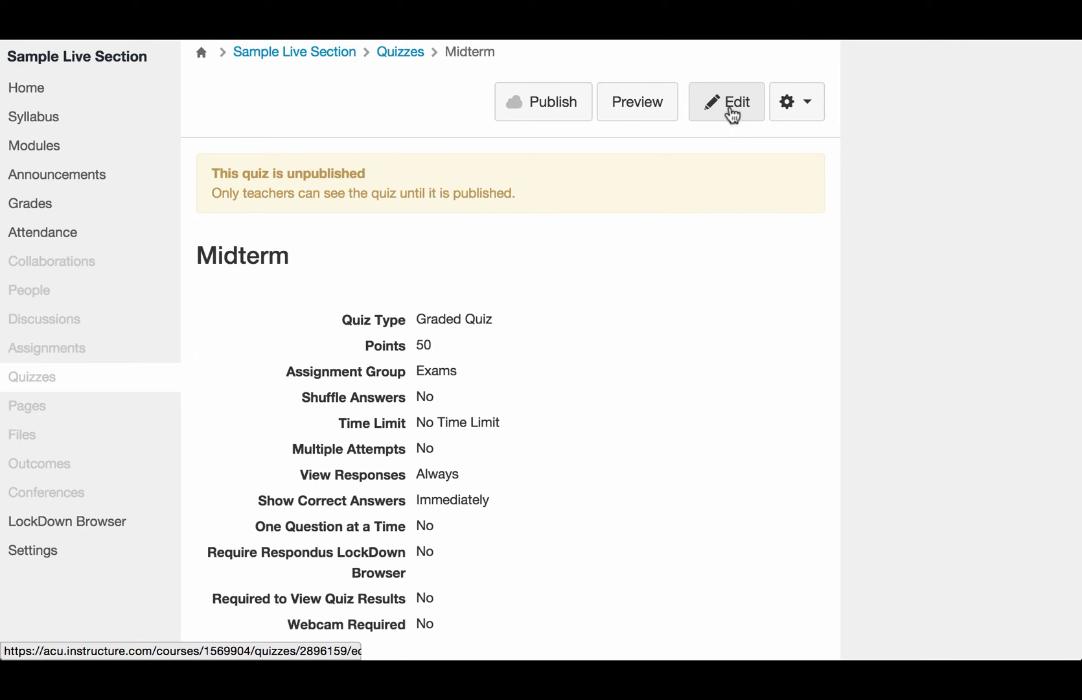
# - Edit the Midterm quiz and set its due date to Sep 10, 2015 at 11:59pm
pyautogui.click(733, 116)
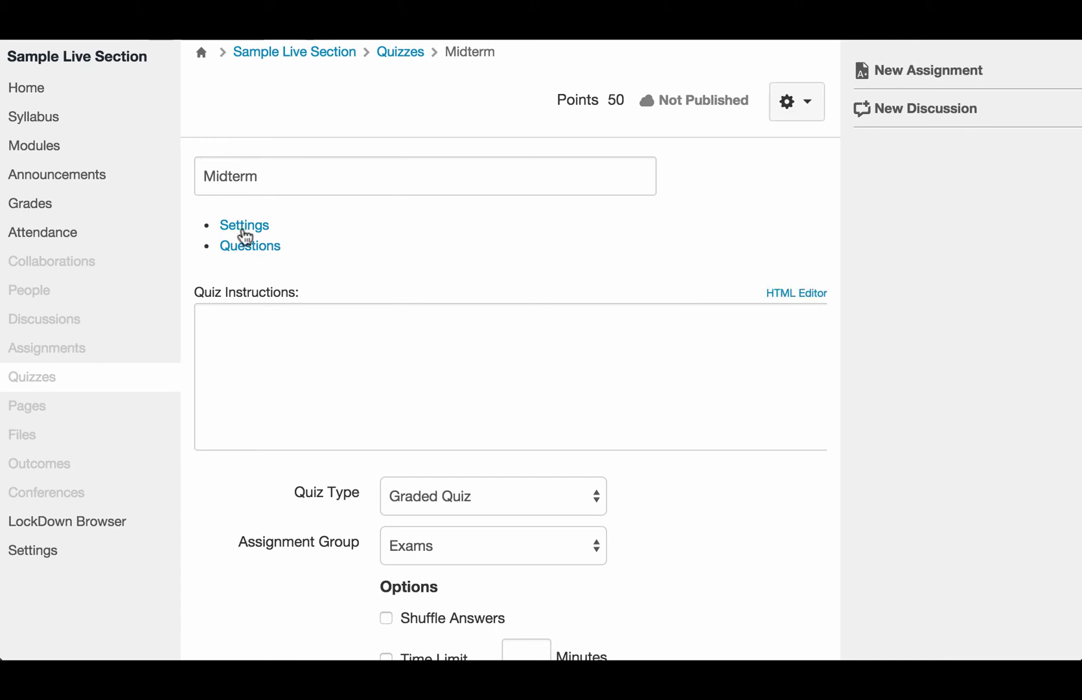
pyautogui.scroll(-10, 326, 332)
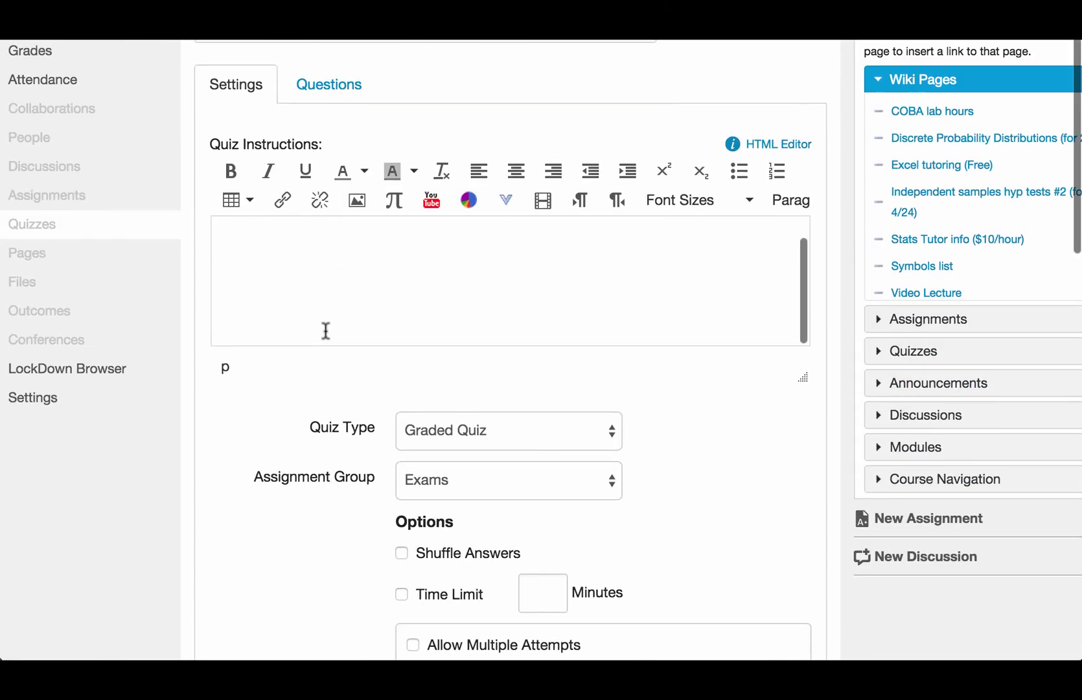
pyautogui.click(706, 374)
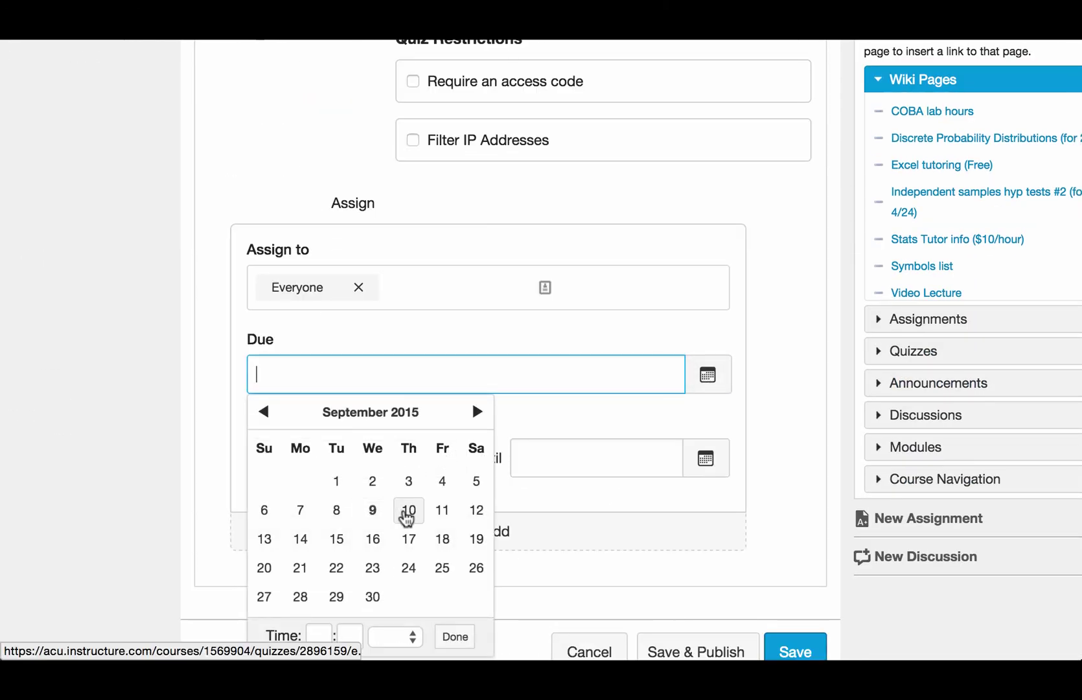
pyautogui.click(410, 512)
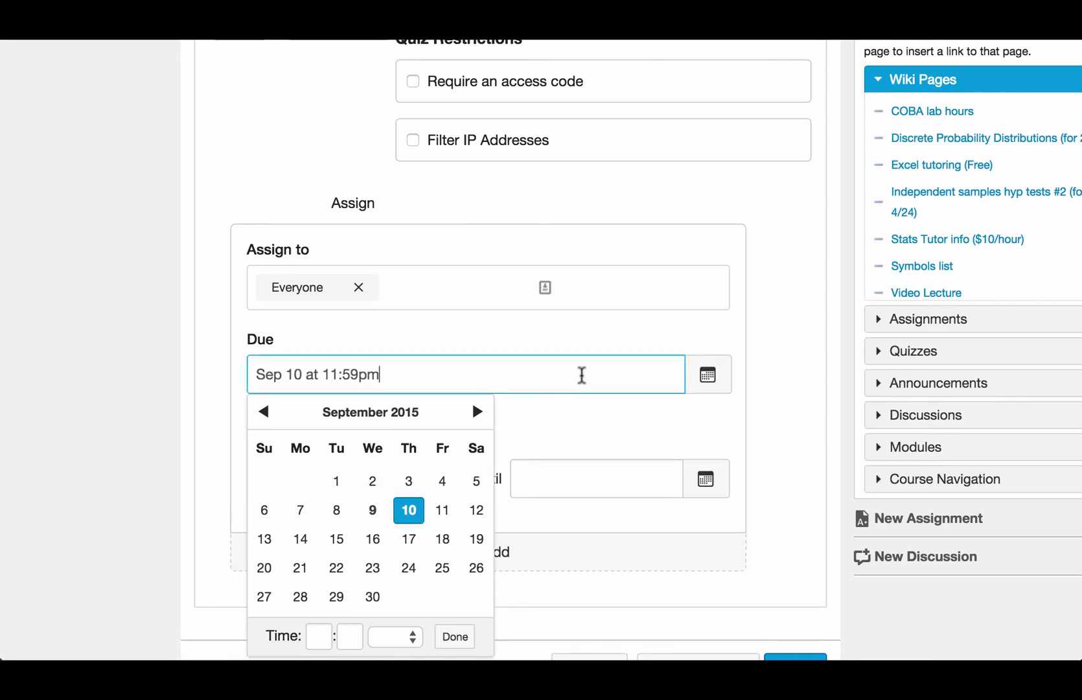
pyautogui.click(783, 433)
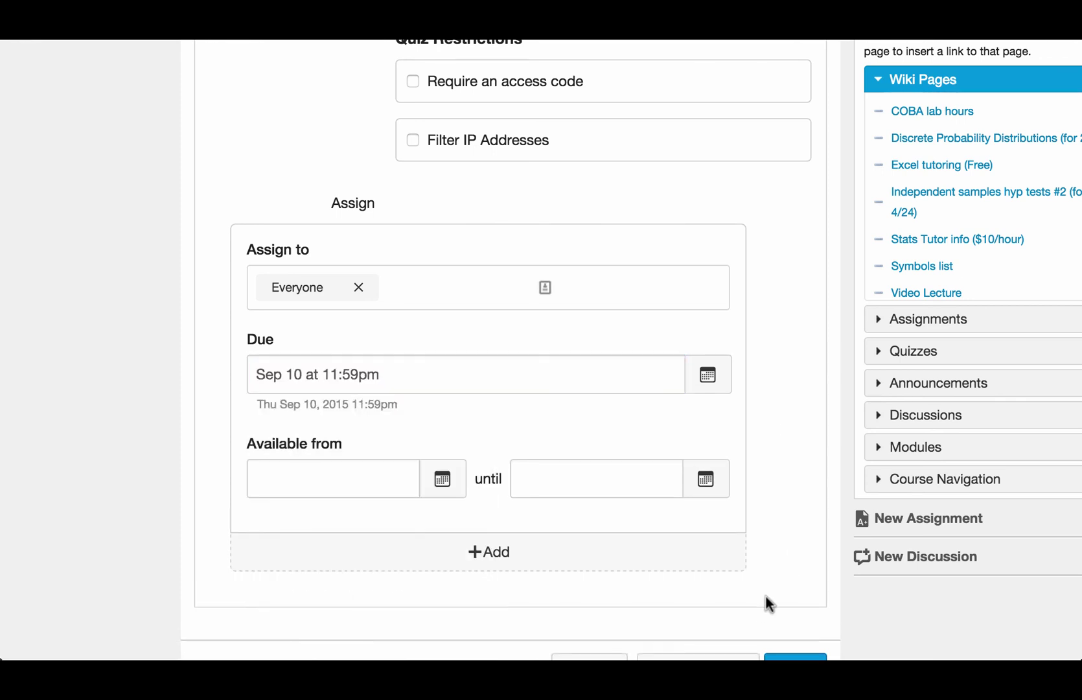
# - Turn on a 5-minute time limit for the Midterm quiz
pyautogui.scroll(9, 766, 596)
pyautogui.scroll(2, 766, 596)
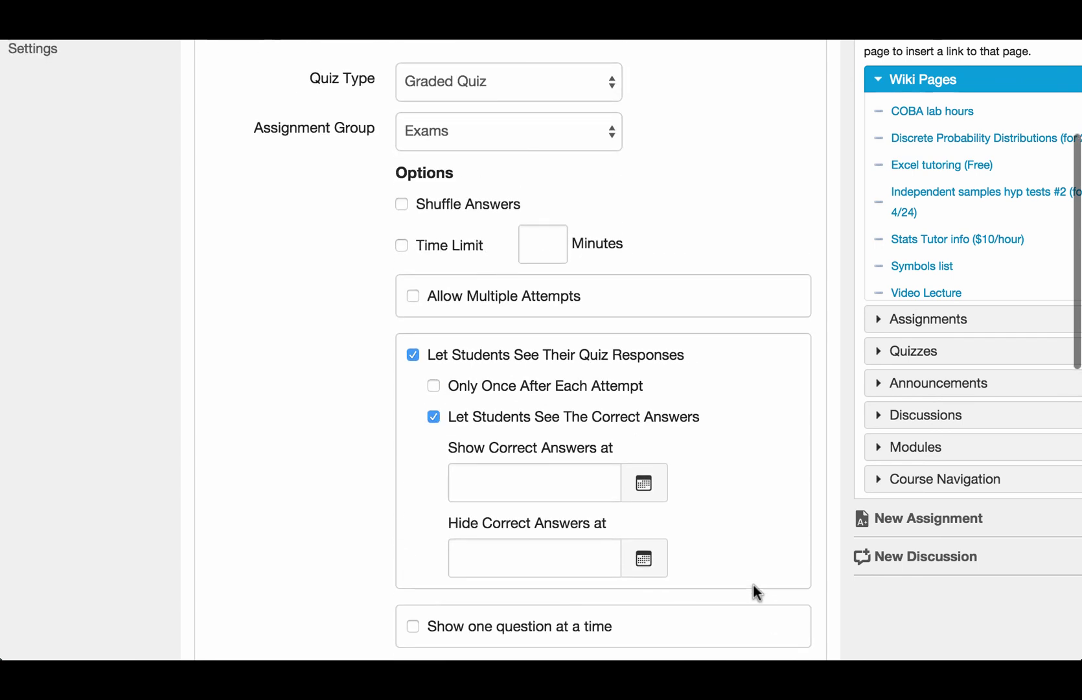
pyautogui.click(402, 245)
pyautogui.click(554, 246)
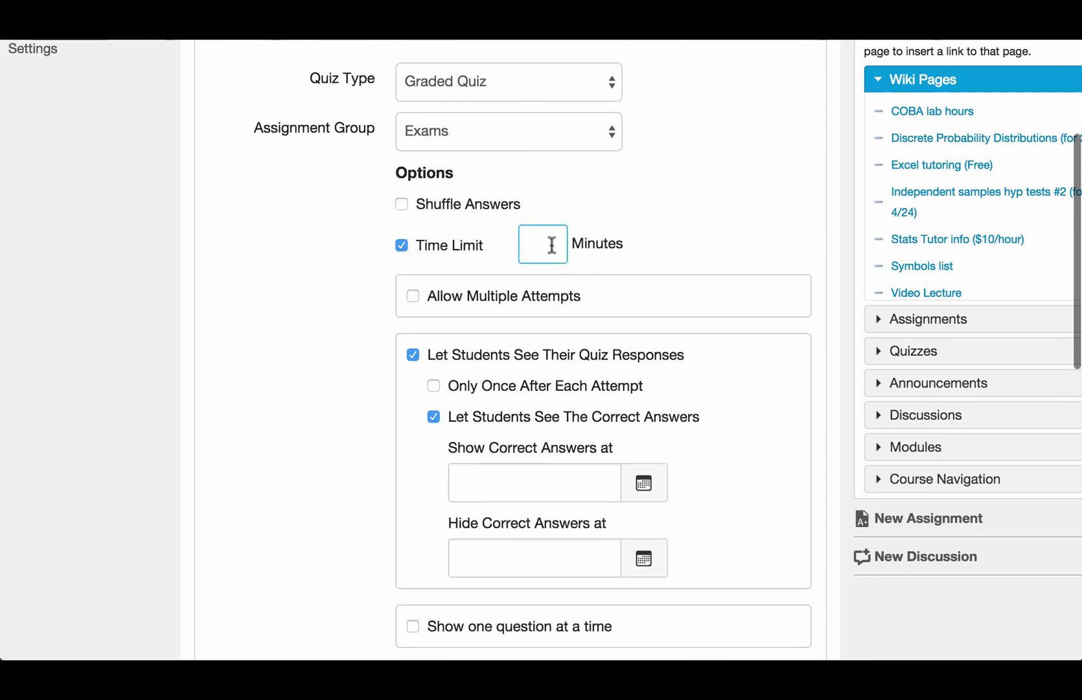
# - Allow multiple attempts capped at 2, then save and publish the quiz
pyautogui.scroll(-3, 694, 306)
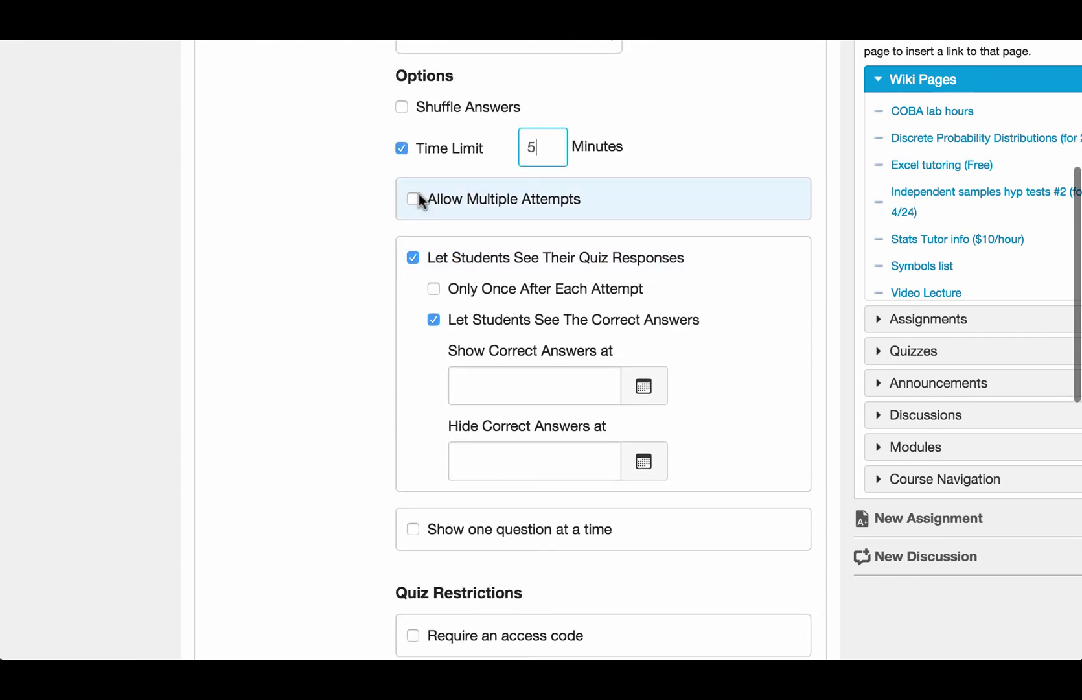
pyautogui.click(419, 198)
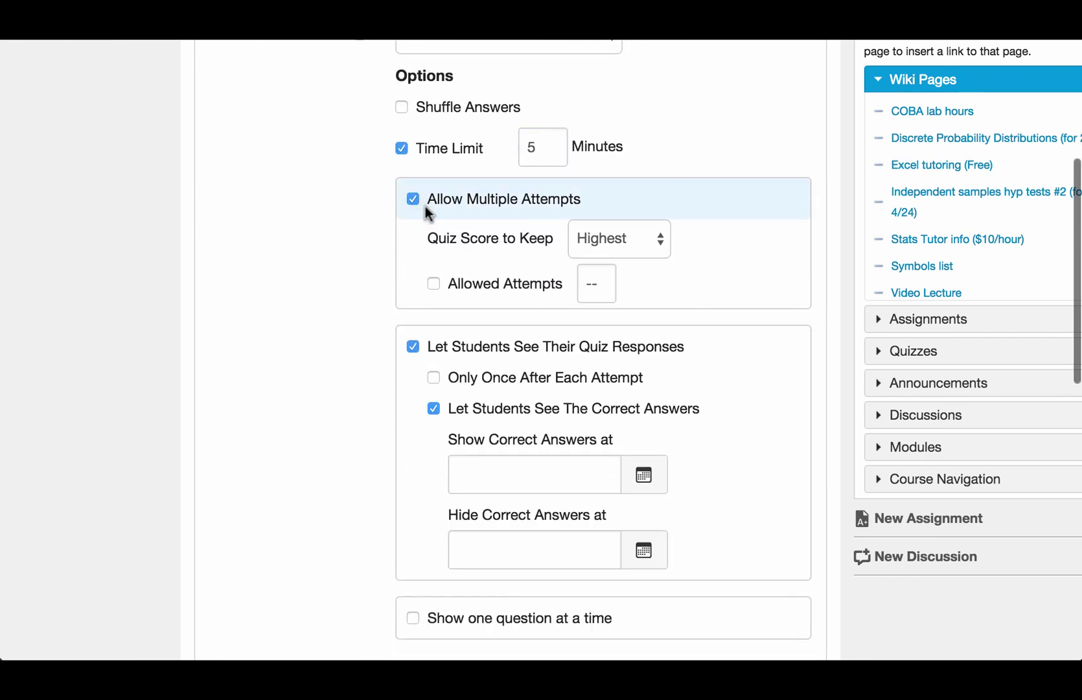
pyautogui.click(434, 284)
pyautogui.doubleClick(590, 283)
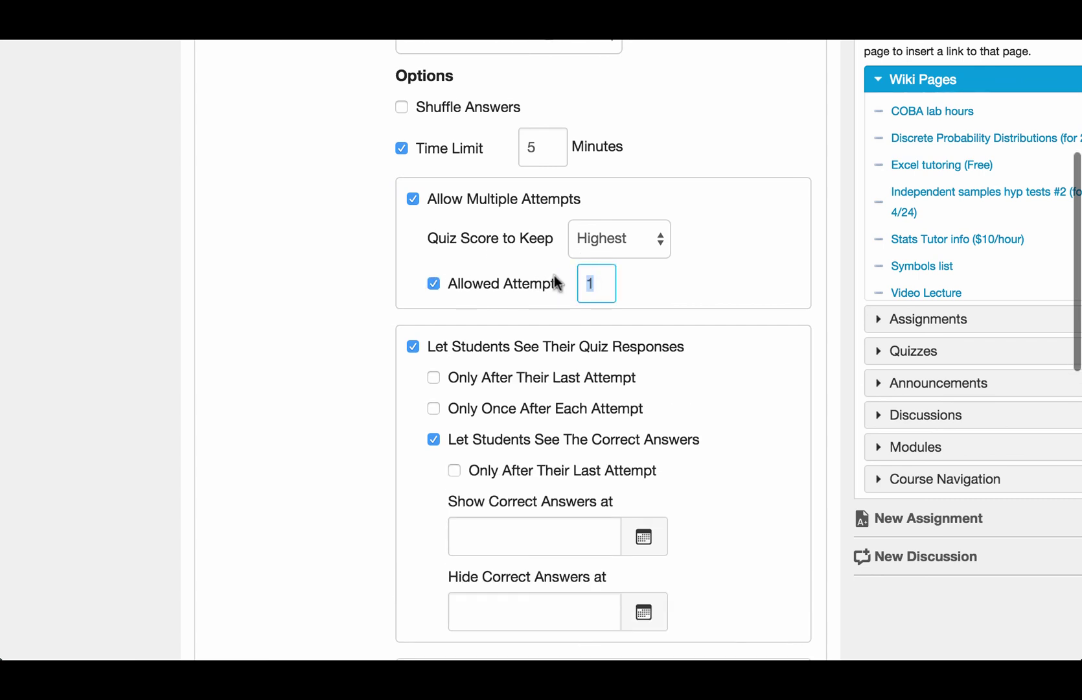
pyautogui.write('2')
pyautogui.scroll(-12, 792, 327)
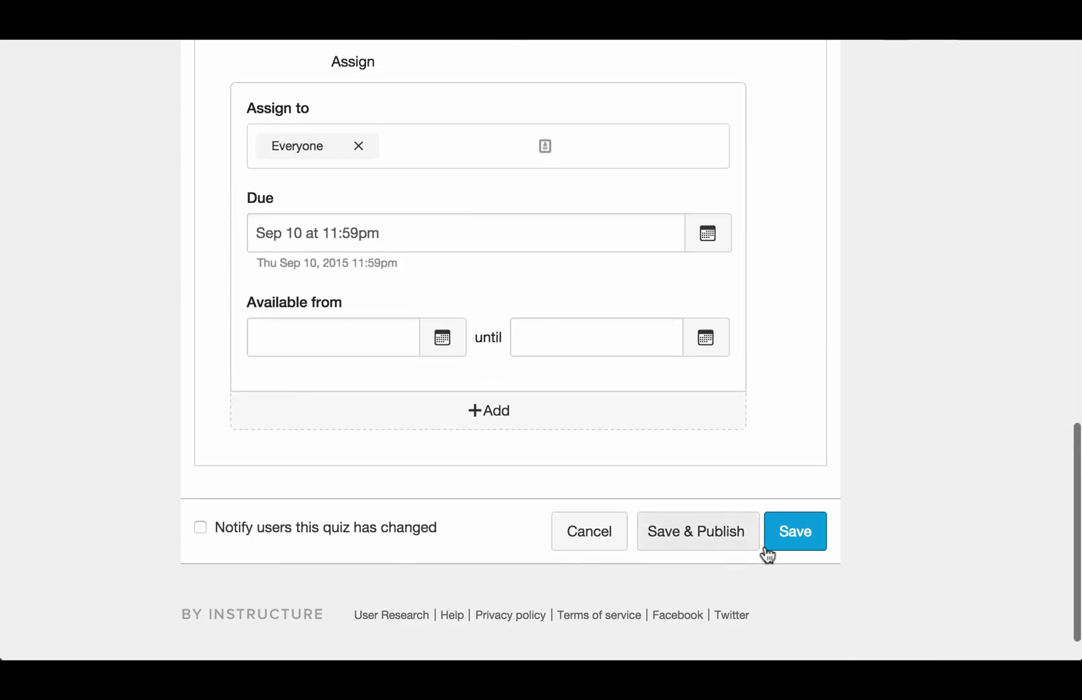
pyautogui.click(711, 538)
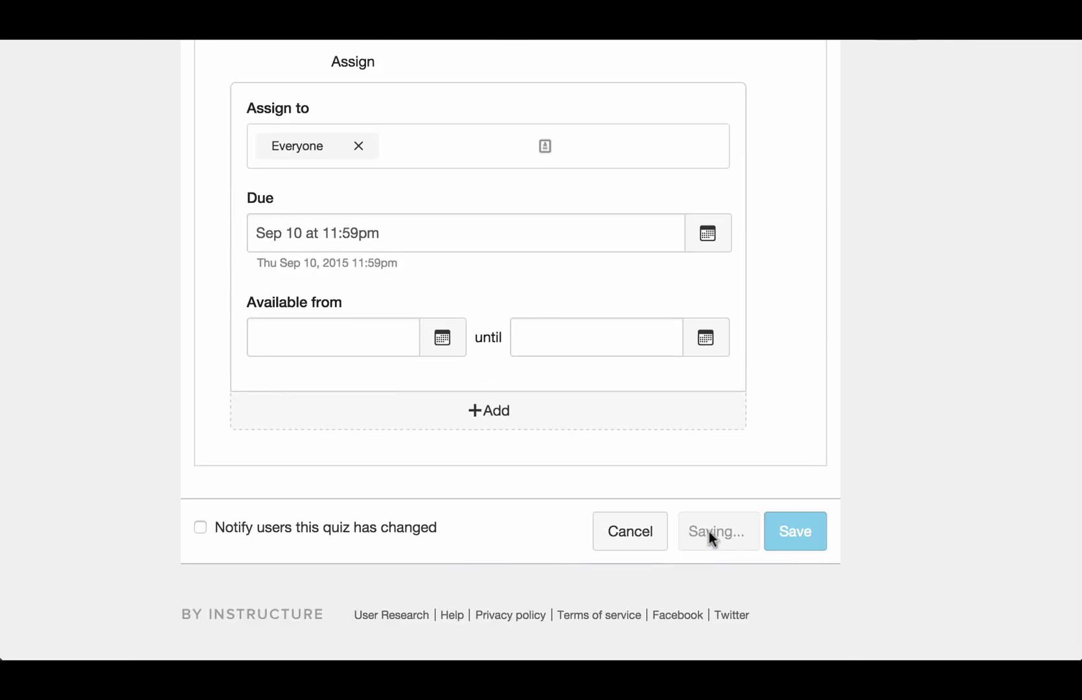